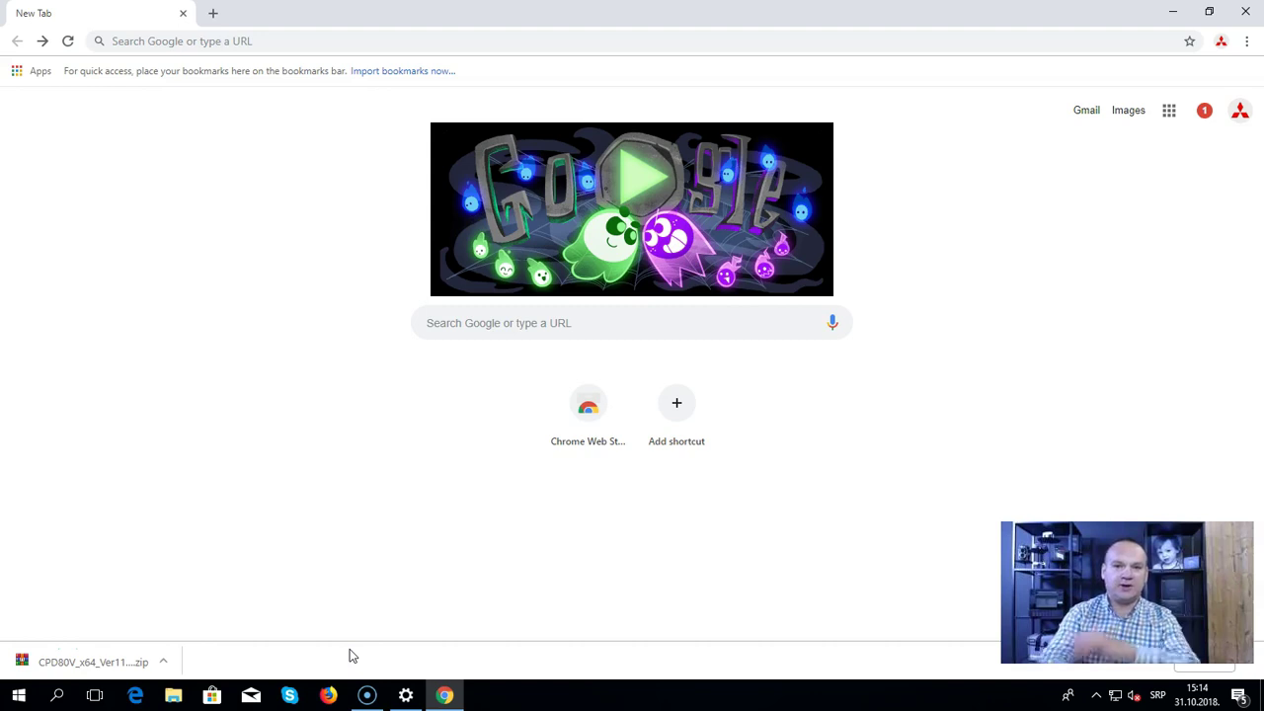
- Open the About page in Windows Settings and check the Windows edition and system type
click(18, 697)
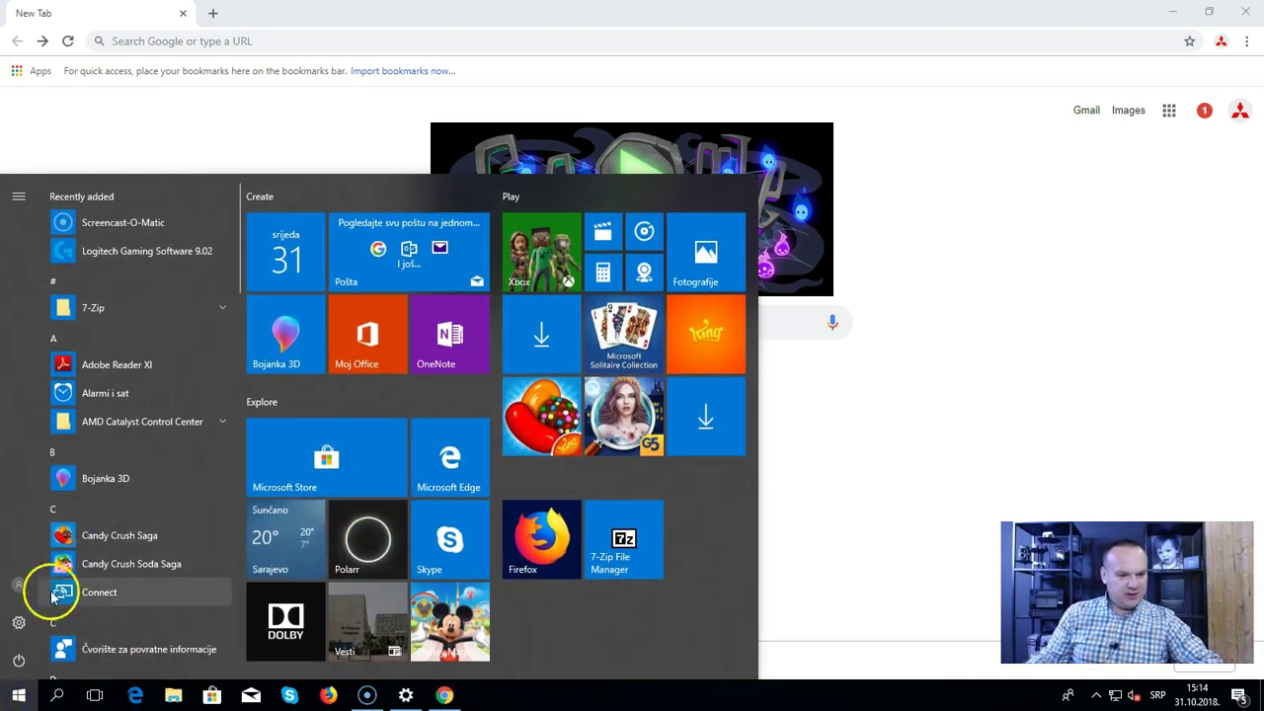
click(19, 623)
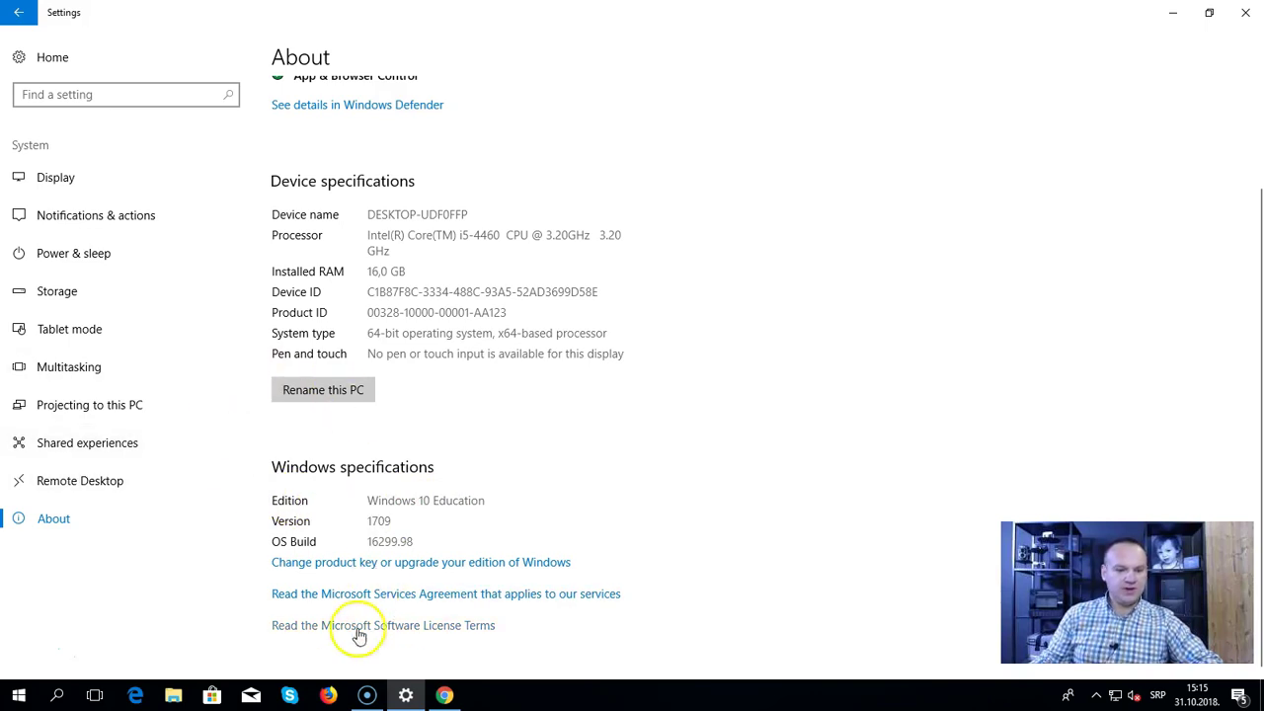
- Switch to Chrome, open mitsubishielectric-printing.com/support/drivers and download the Windows 10 64-bit driver for the CP-D80DW
click(444, 695)
click(258, 44)
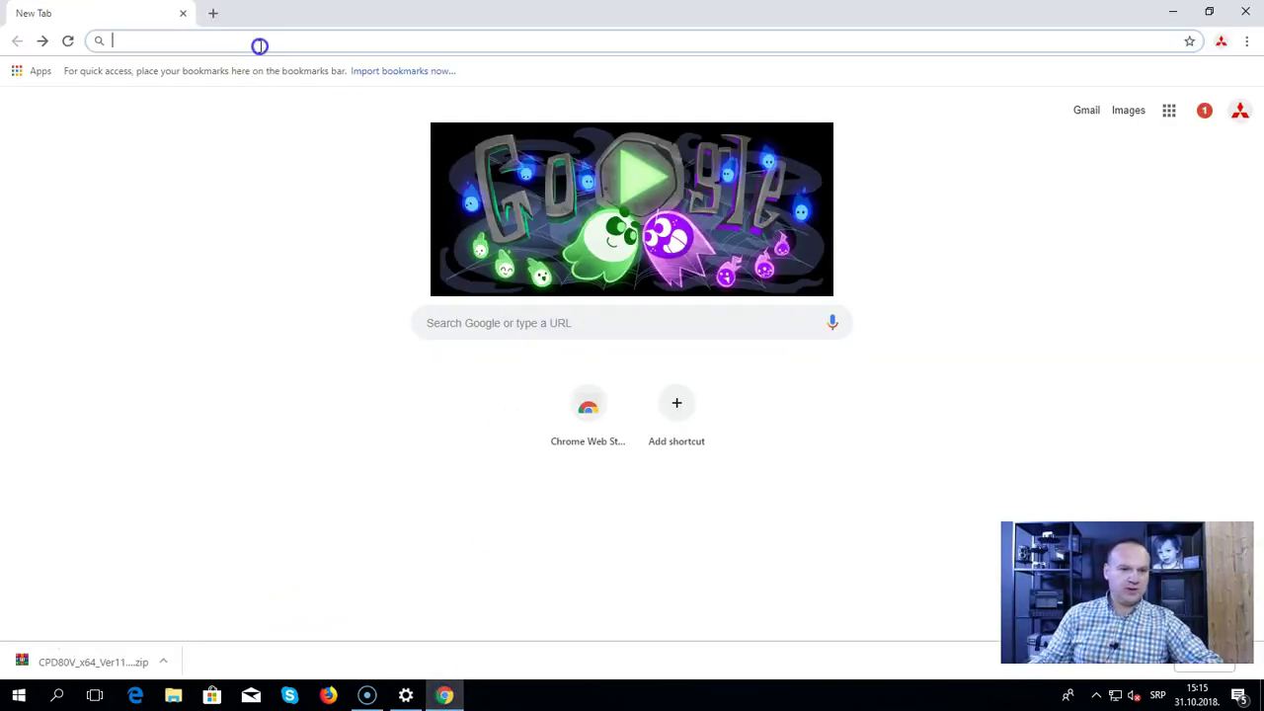
text(mi)
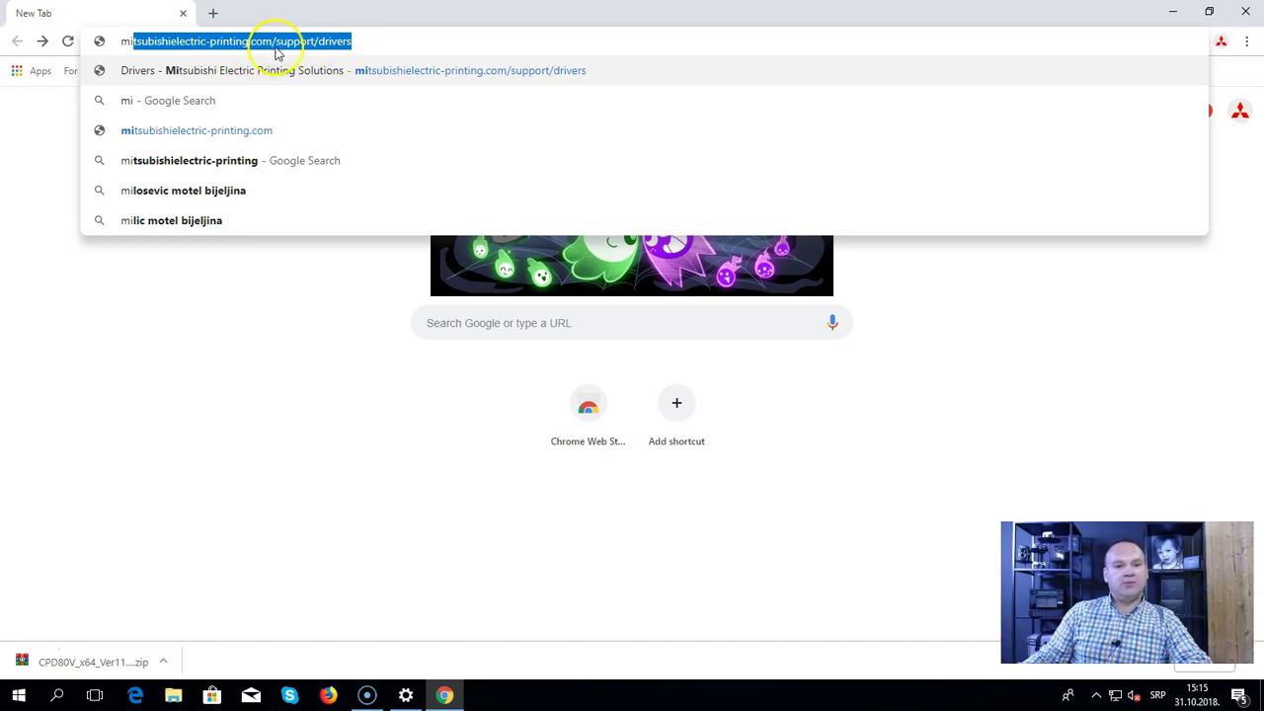
key(Return)
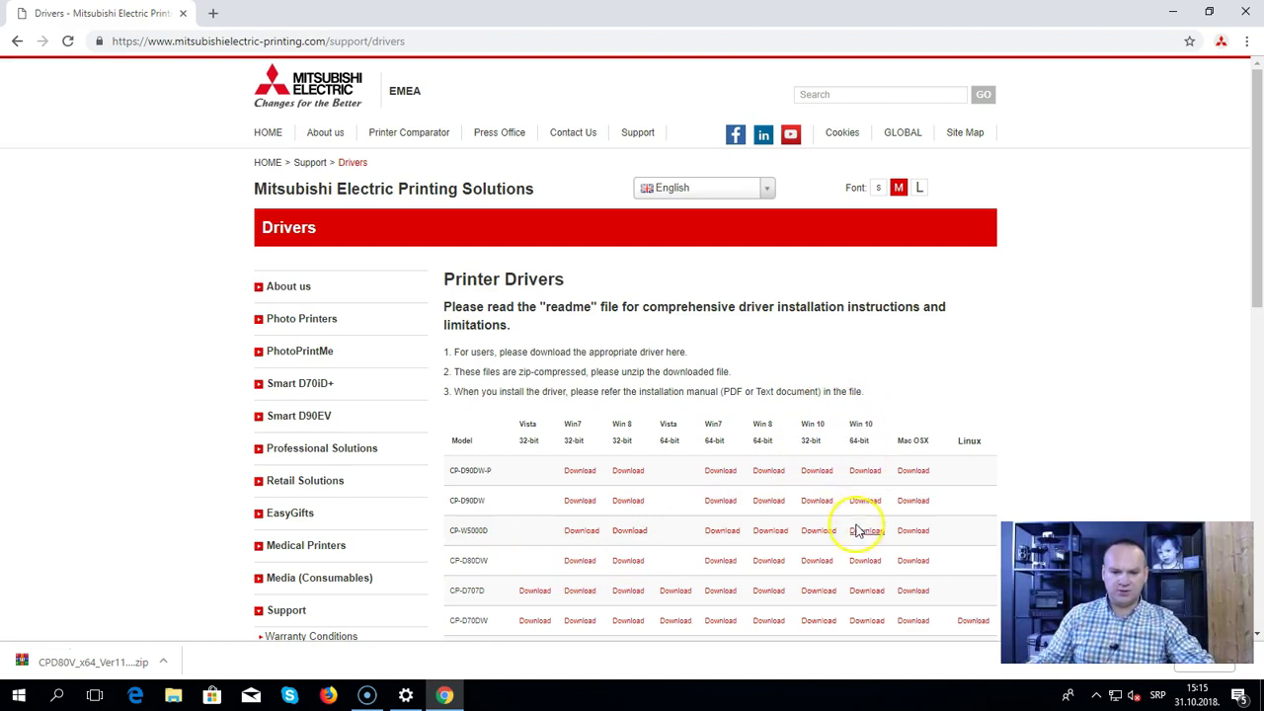
click(862, 561)
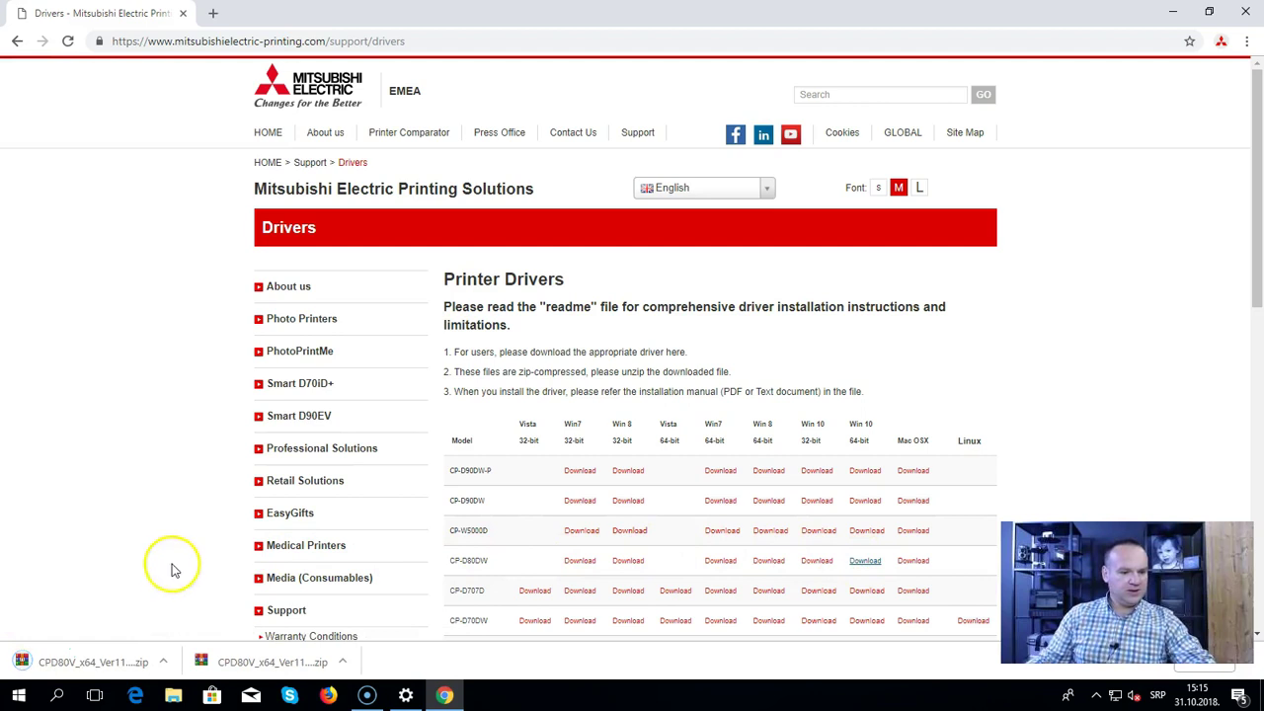
- Show the downloaded CPD80V driver archive in its Downloads folder
click(164, 664)
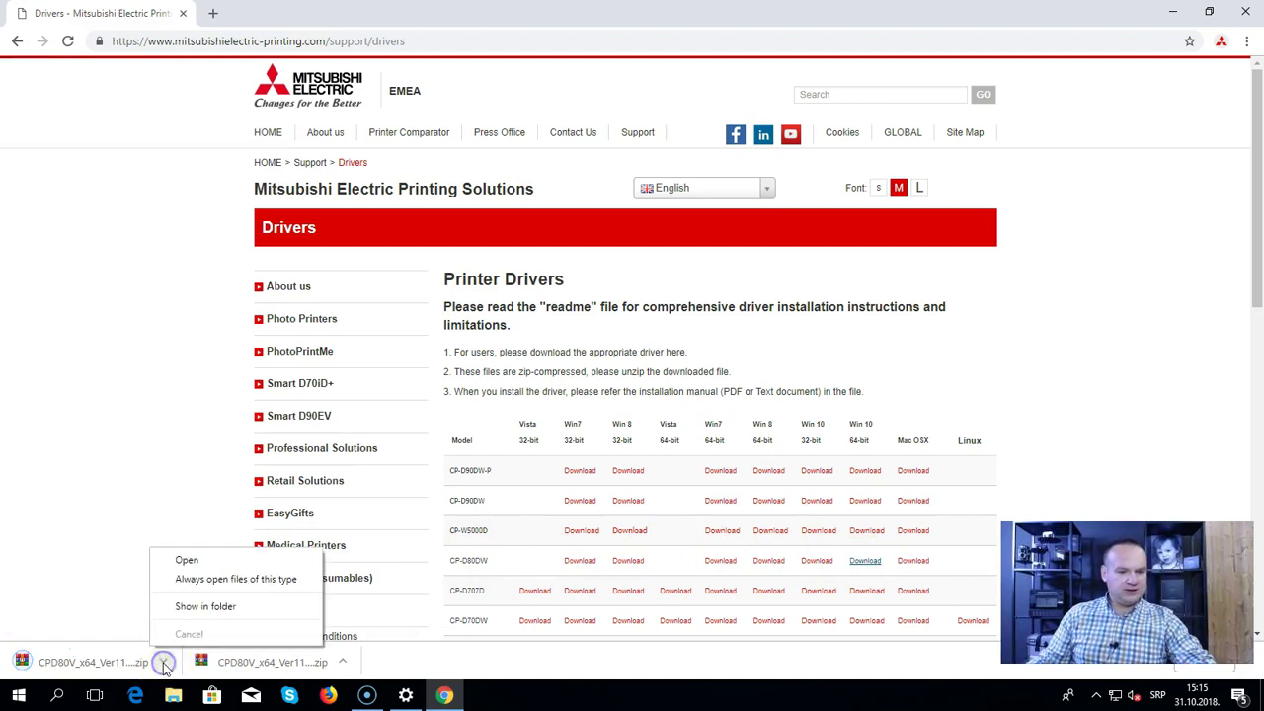
click(223, 605)
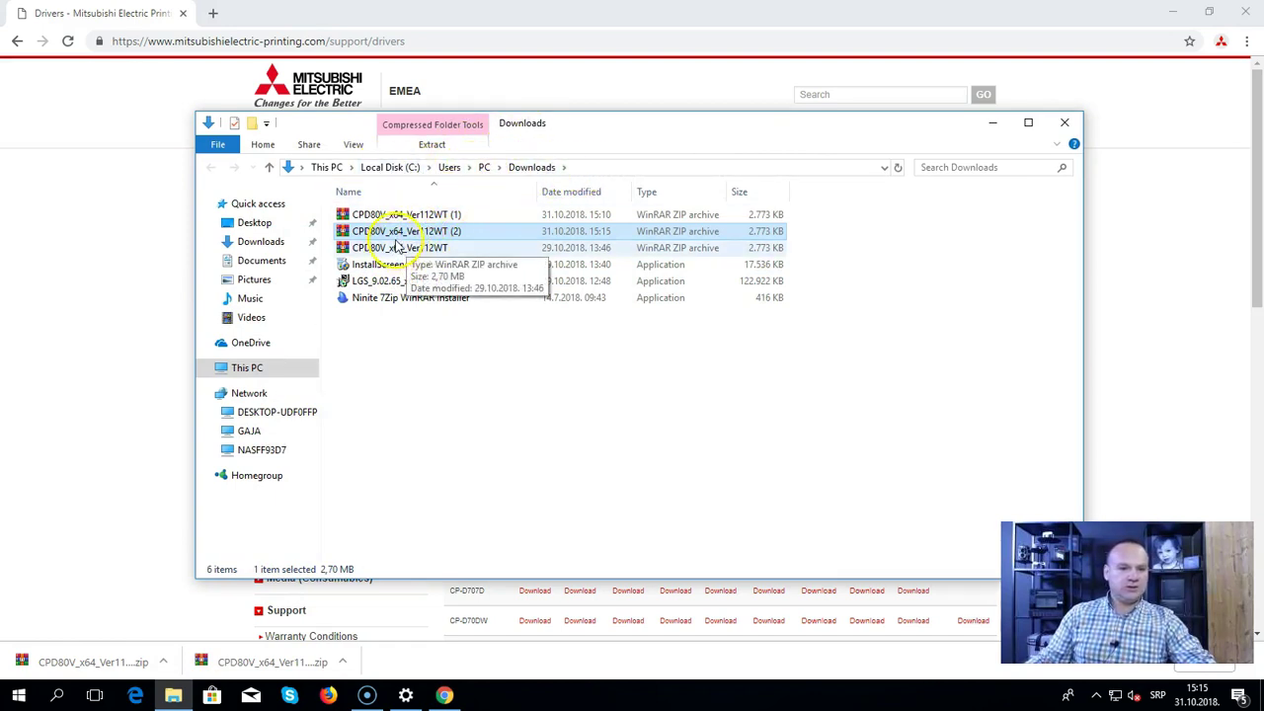
right_click(395, 233)
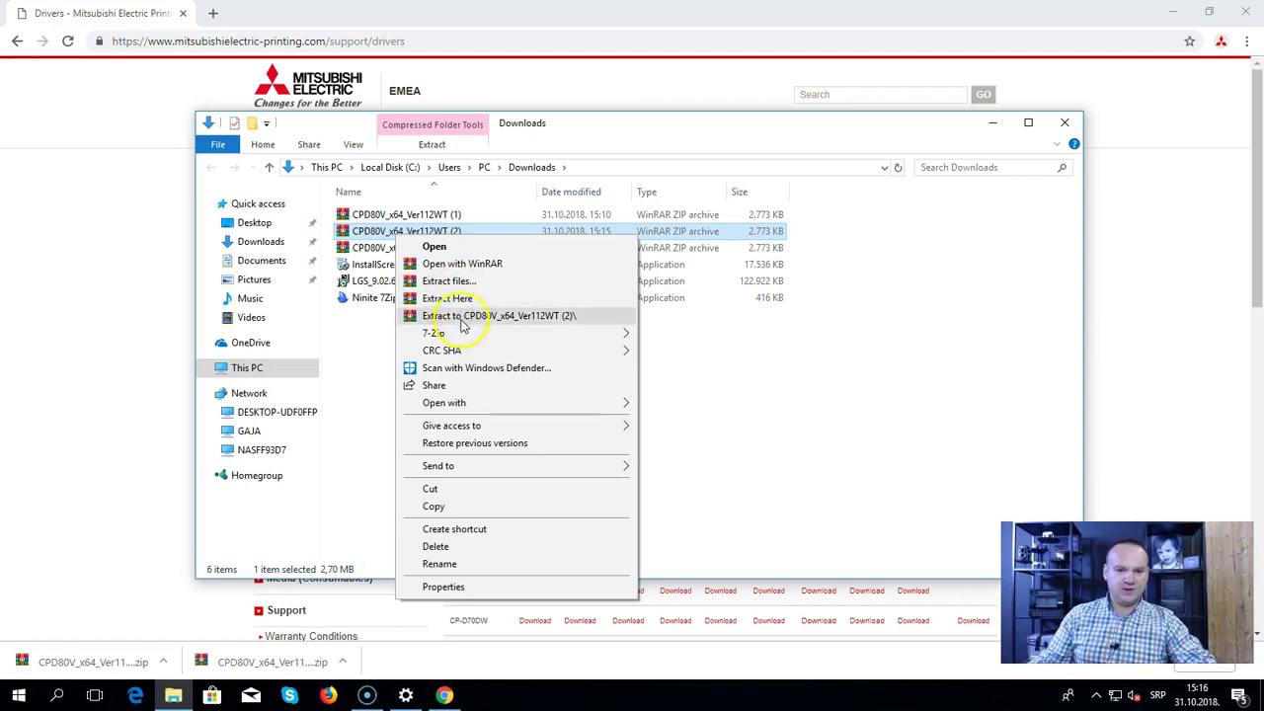
click(743, 436)
- Copy the CPD80V_x64_Ver112WT archive from Downloads to the Desktop
click(413, 248)
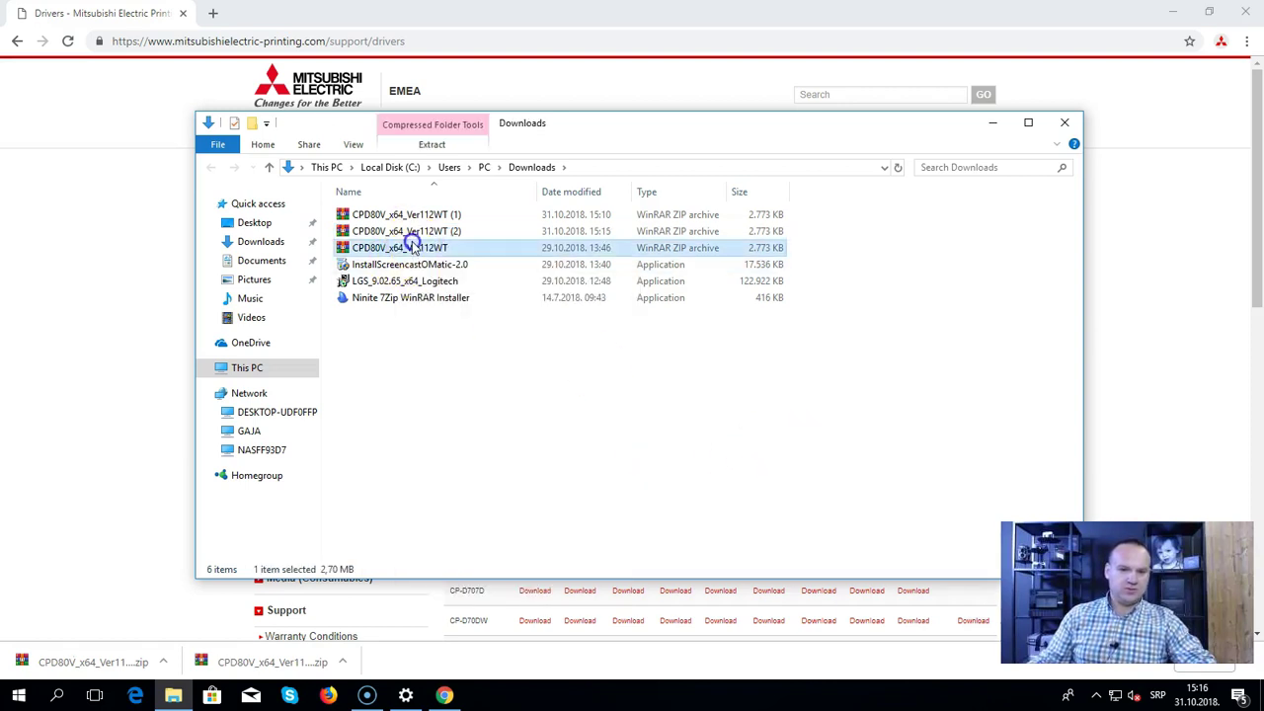
right_click(413, 248)
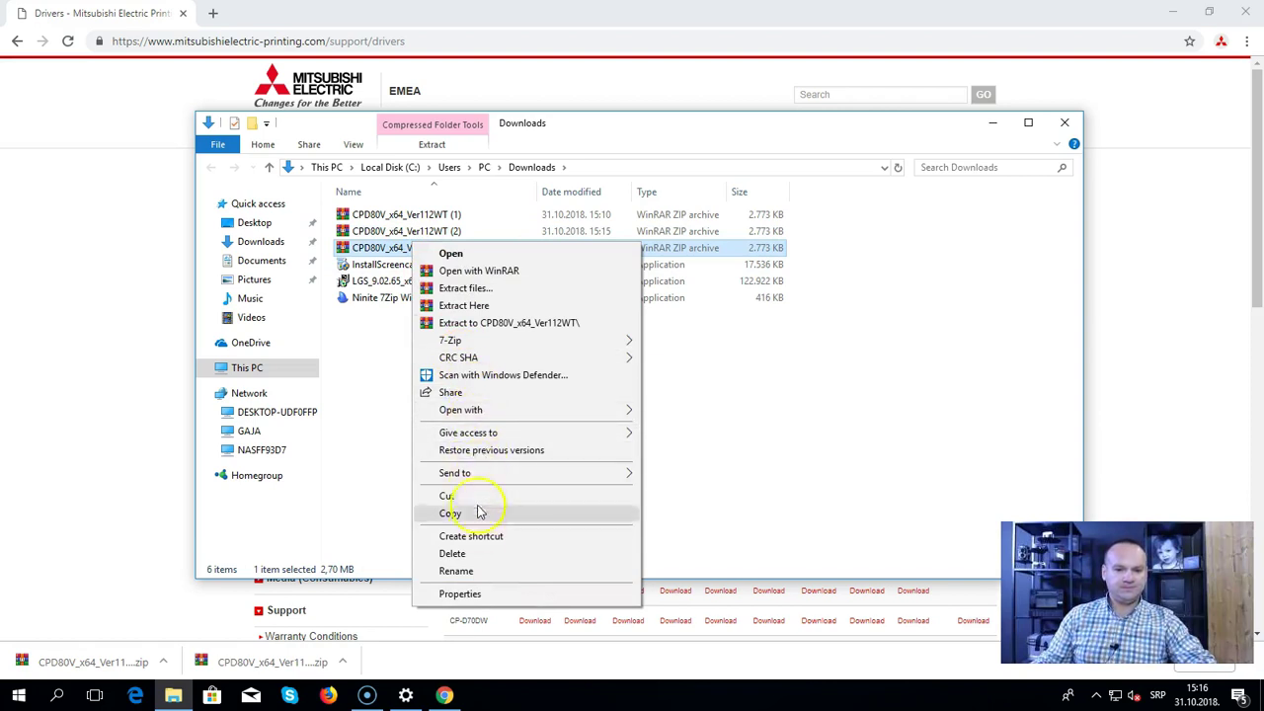
click(476, 519)
click(259, 223)
right_click(438, 337)
click(492, 444)
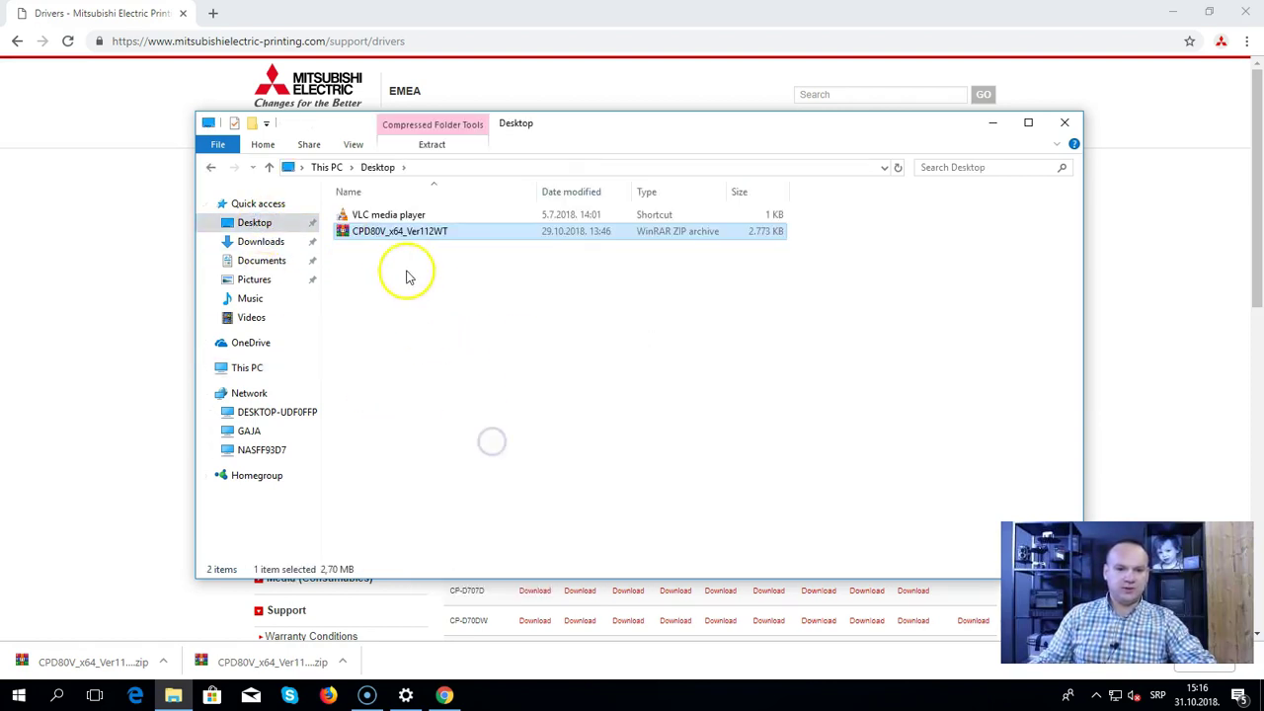
- Extract the CPD80V_x64_Ver112WT archive on the Desktop and close the File Explorer window
right_click(401, 240)
click(441, 294)
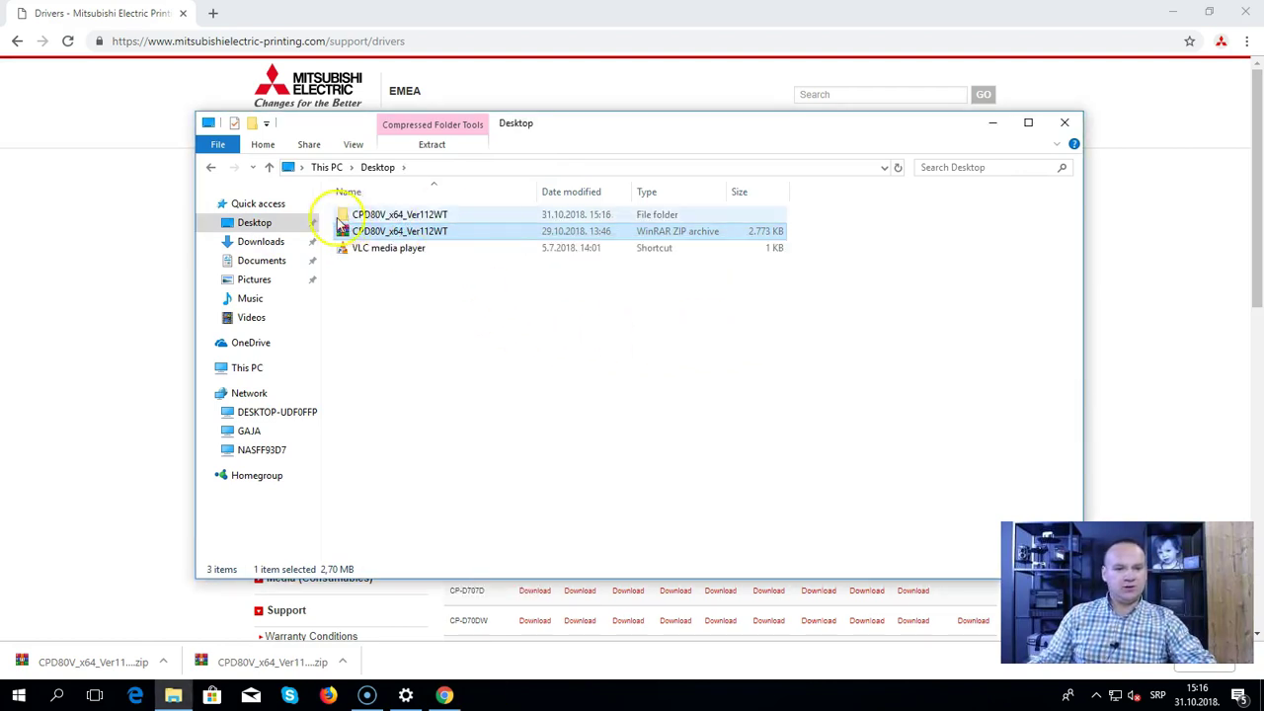
click(1064, 125)
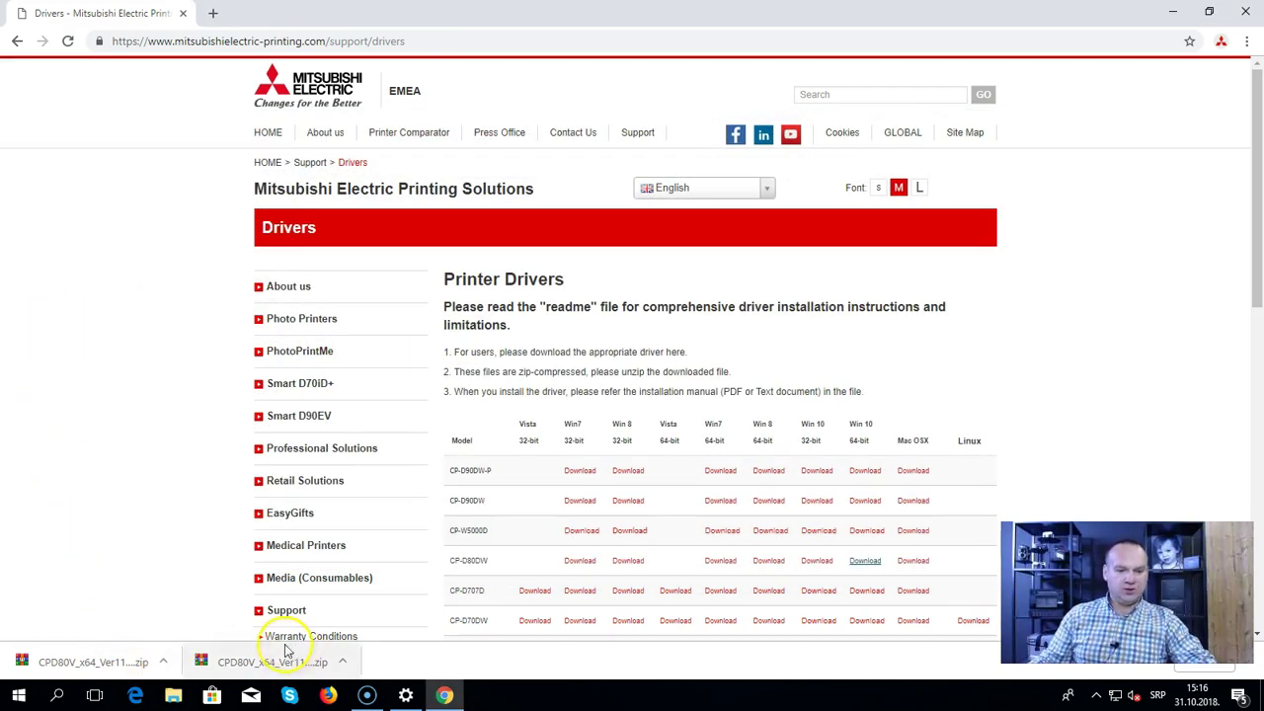
- Open Devices and Printers from the Devices section of Windows Settings
click(19, 694)
click(19, 623)
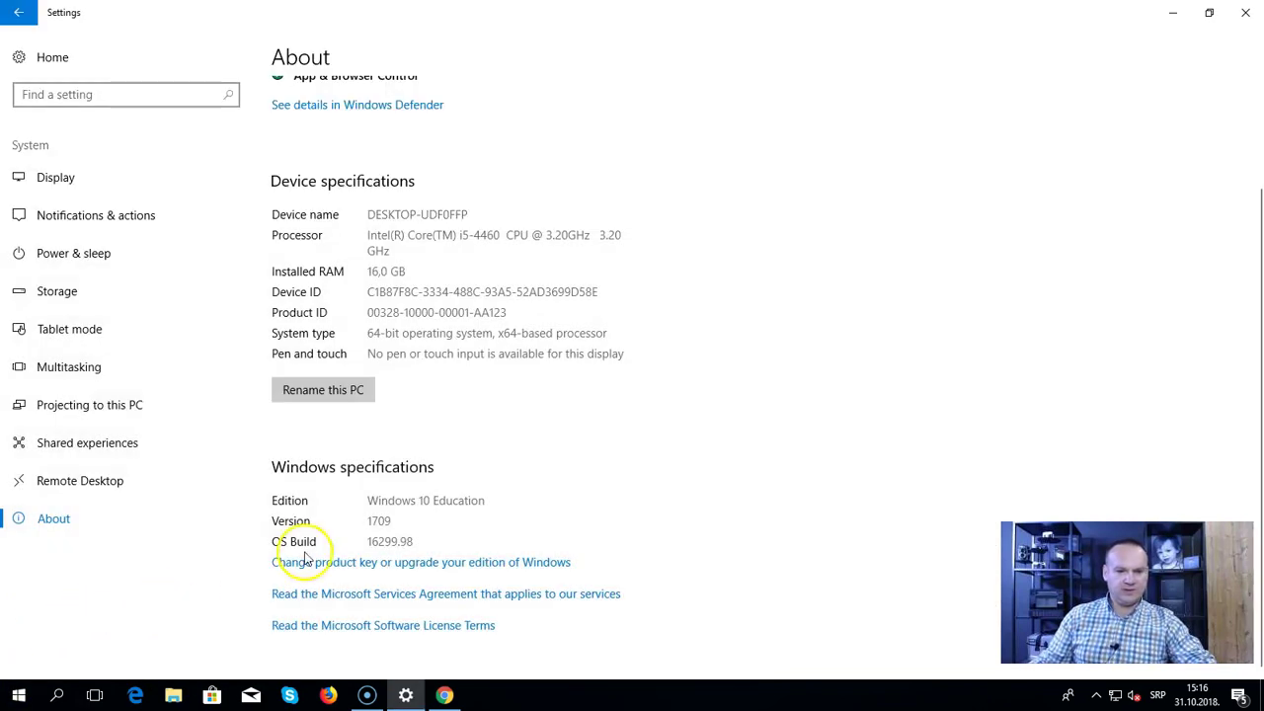
click(40, 61)
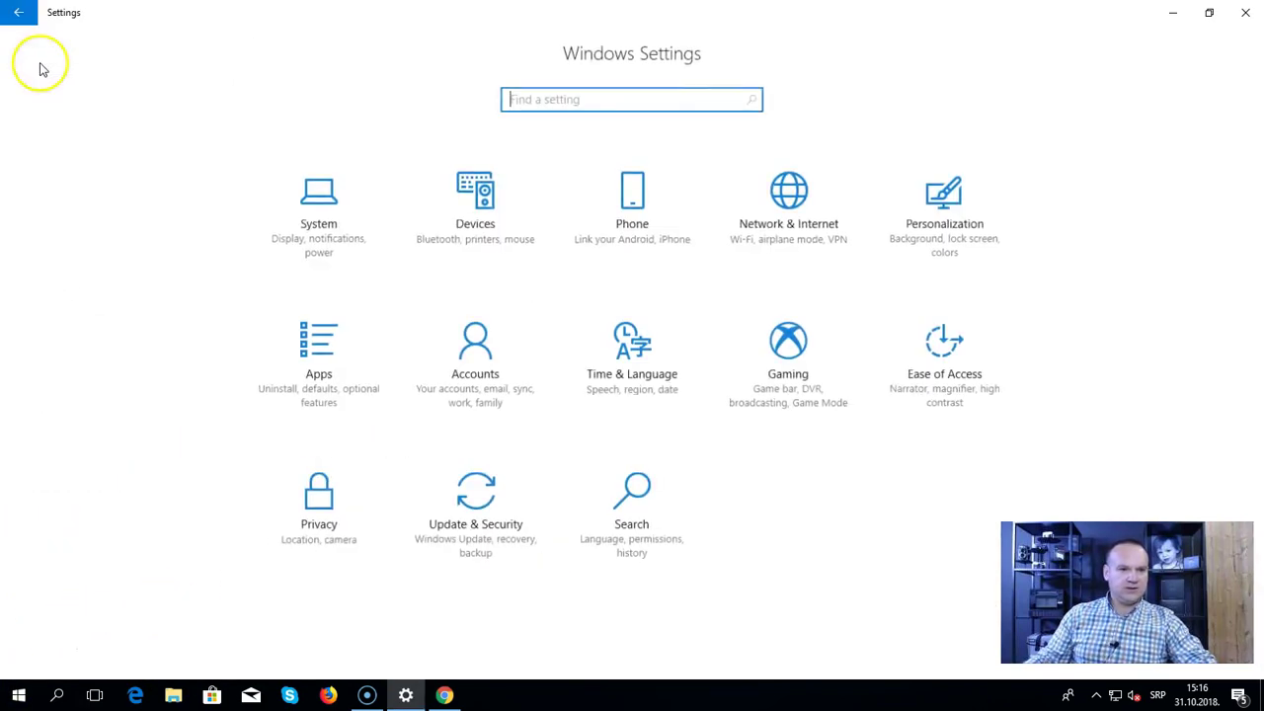
click(474, 197)
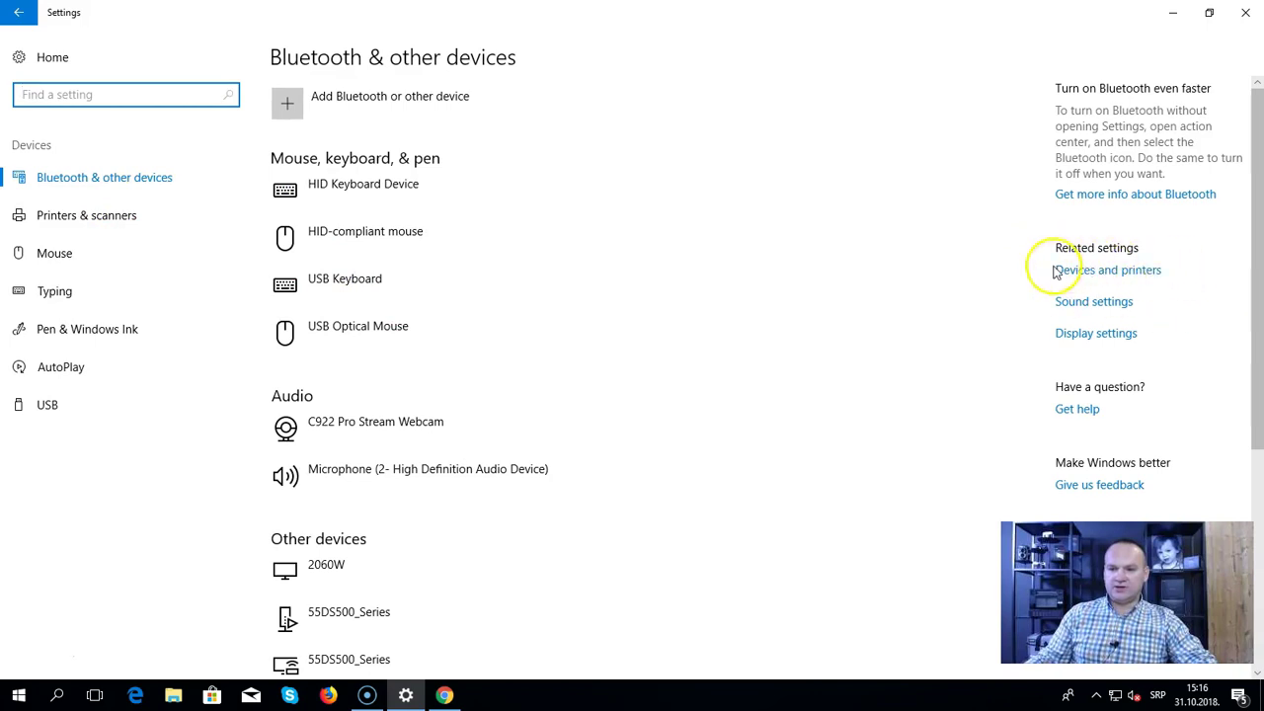
click(1126, 274)
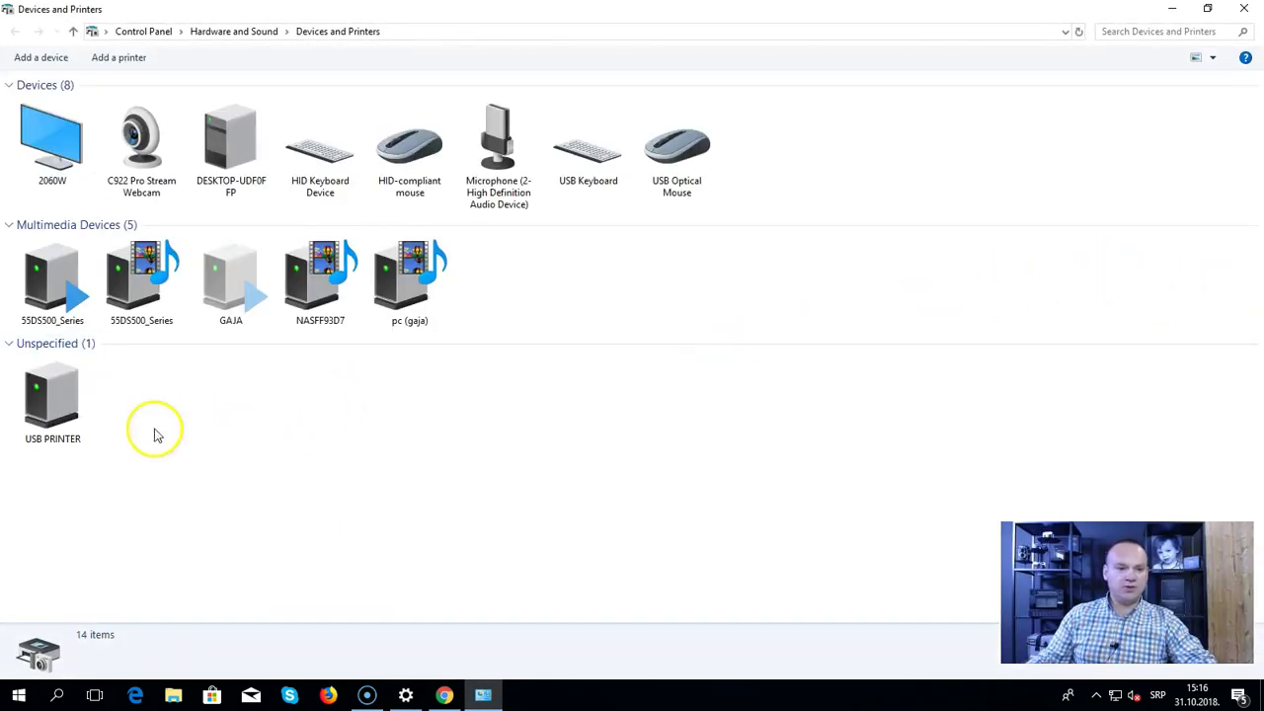
- Inspect the general and hardware properties of the unspecified USB PRINTER device, then dismiss them
click(54, 400)
right_click(57, 401)
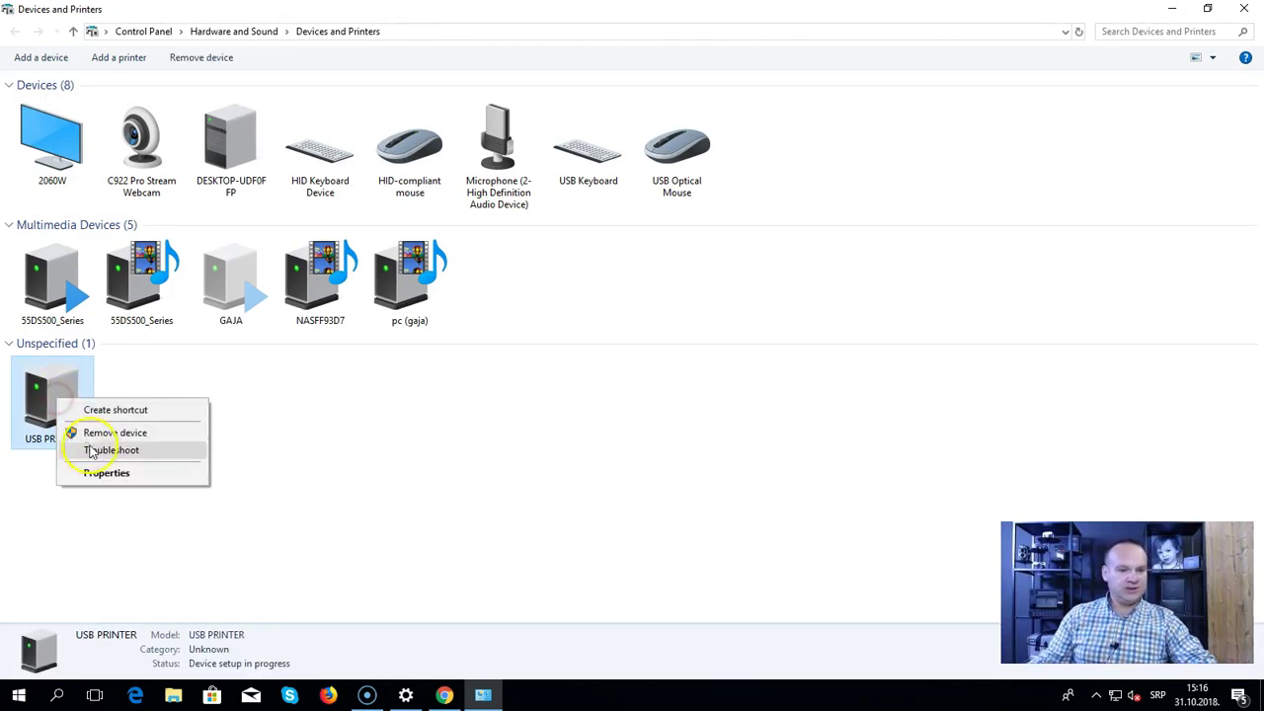
click(107, 474)
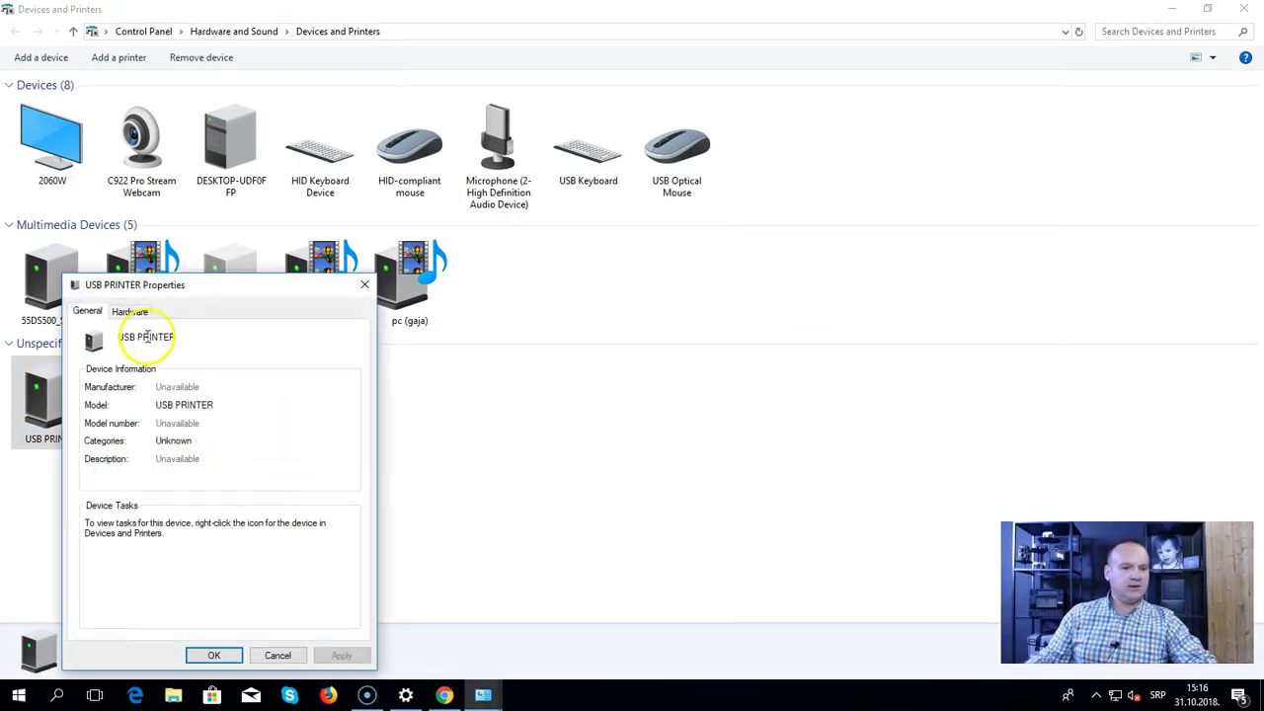
click(131, 314)
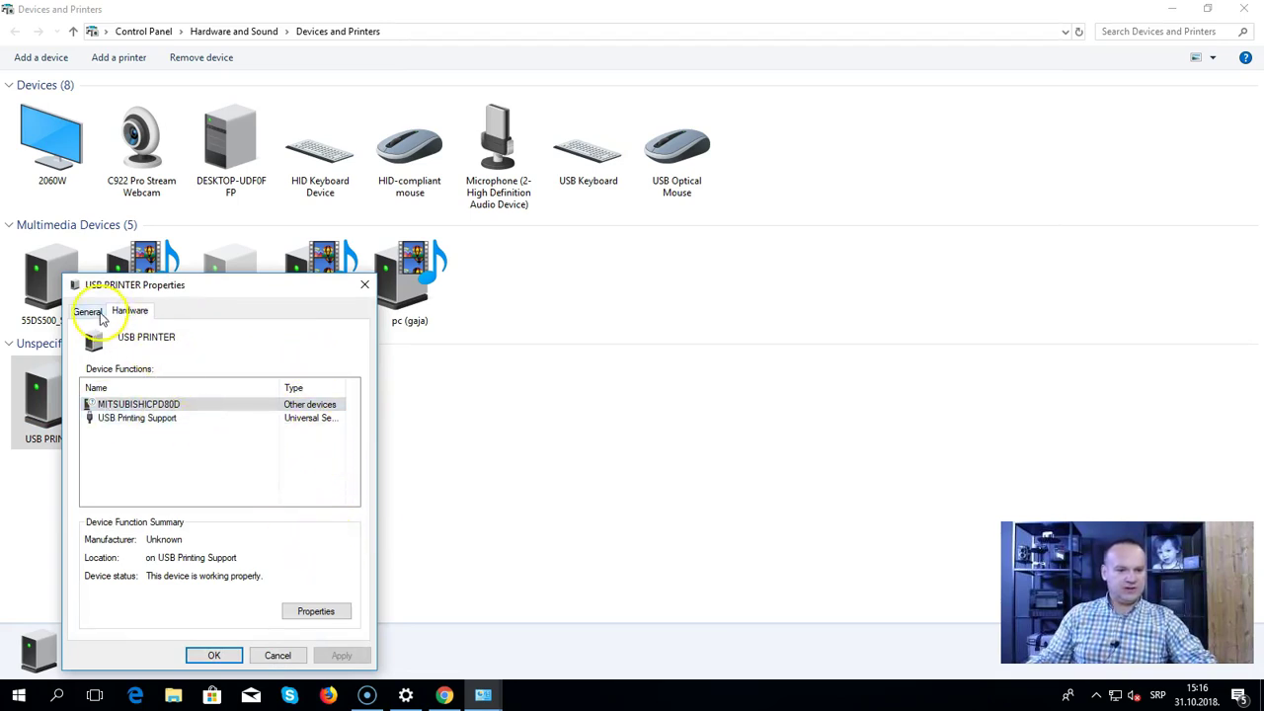
click(278, 655)
- Open the properties of the USB PRINTER's MITSUBISHICPD80D hardware function and unlock its settings for changes
right_click(62, 394)
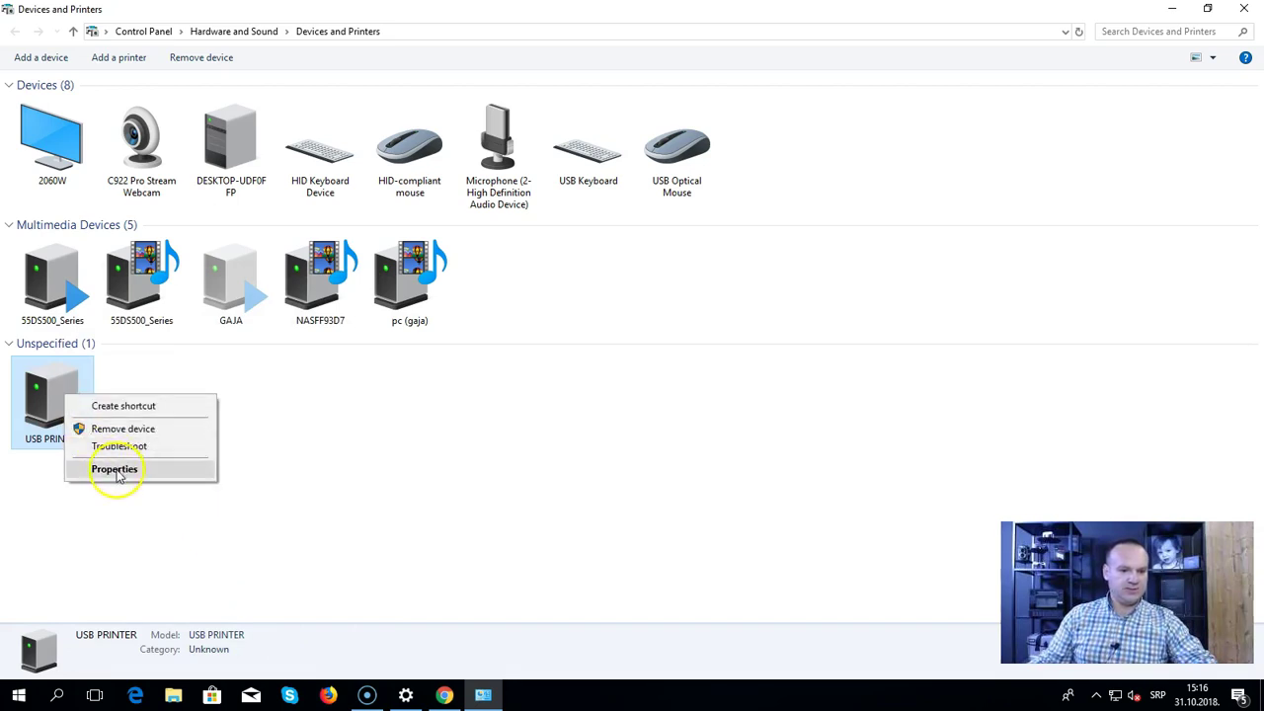
click(114, 469)
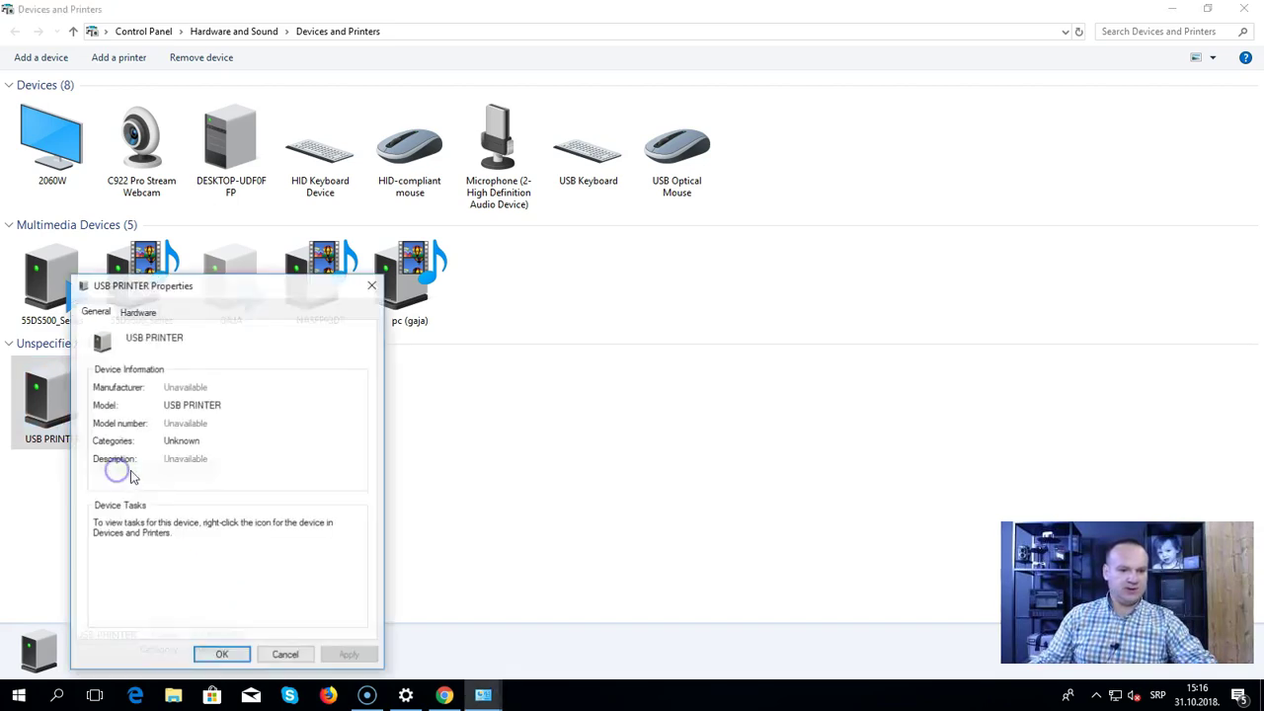
click(138, 312)
click(126, 406)
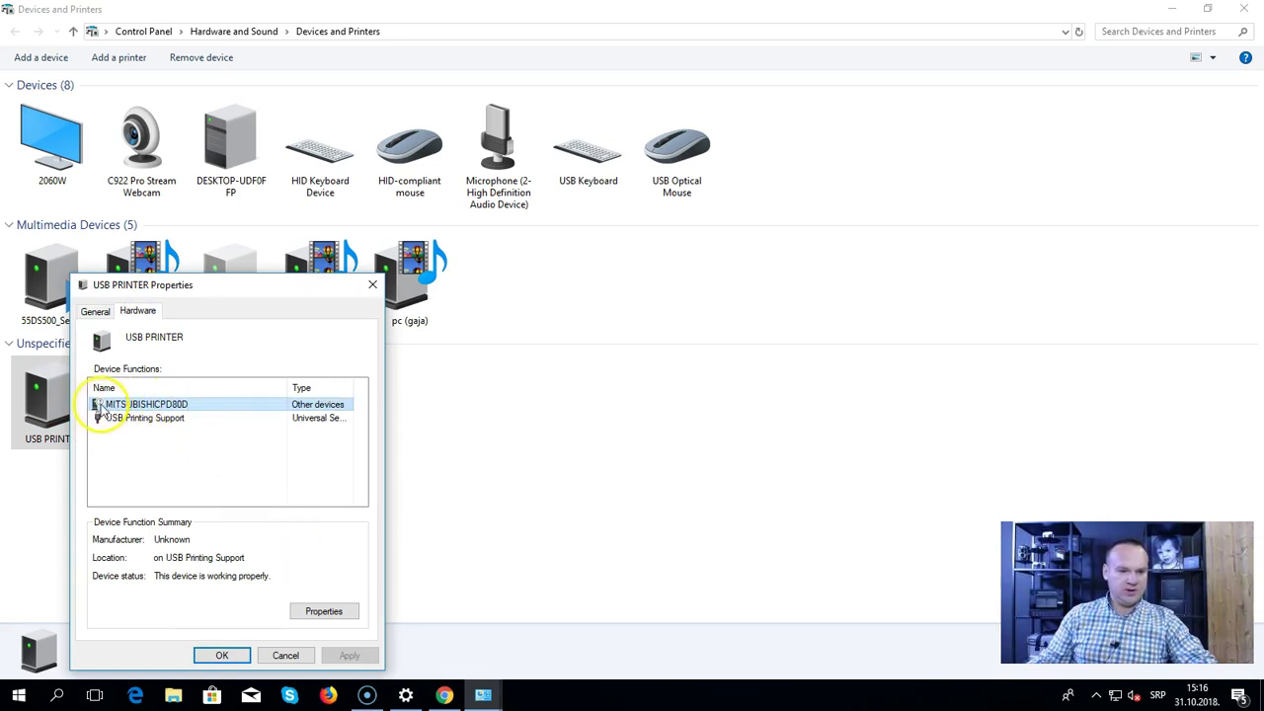
click(323, 612)
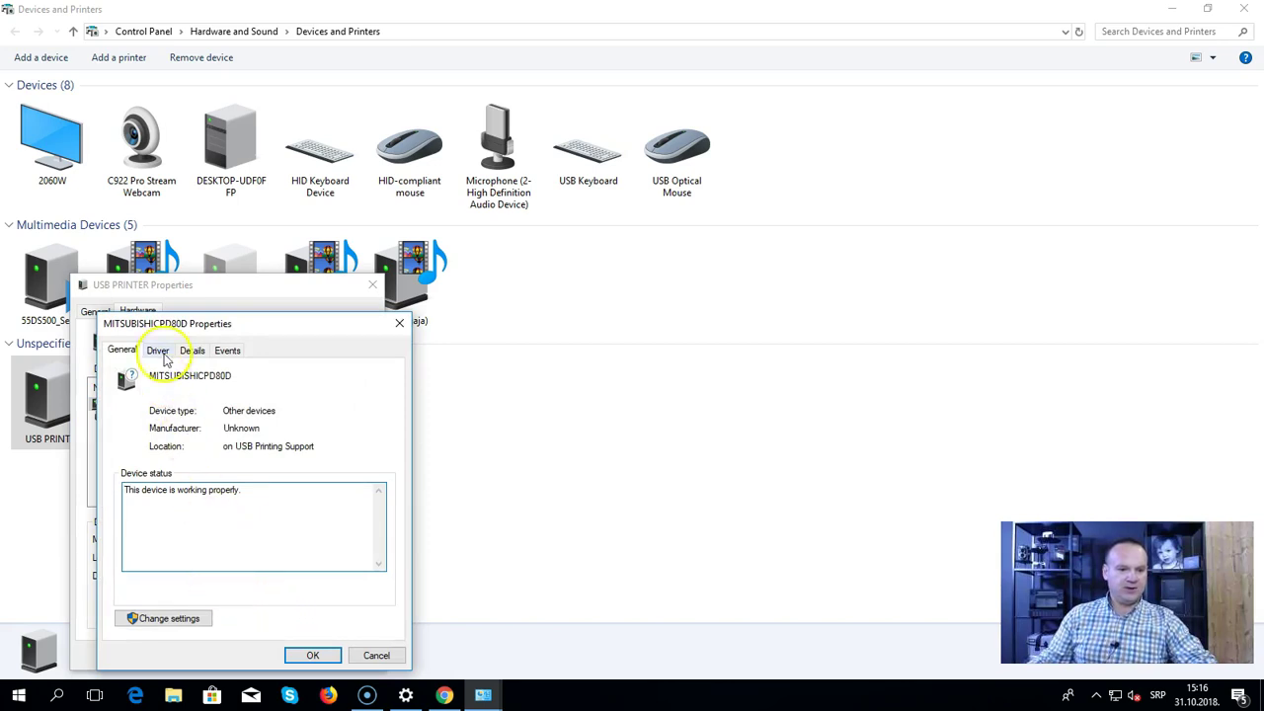
click(174, 617)
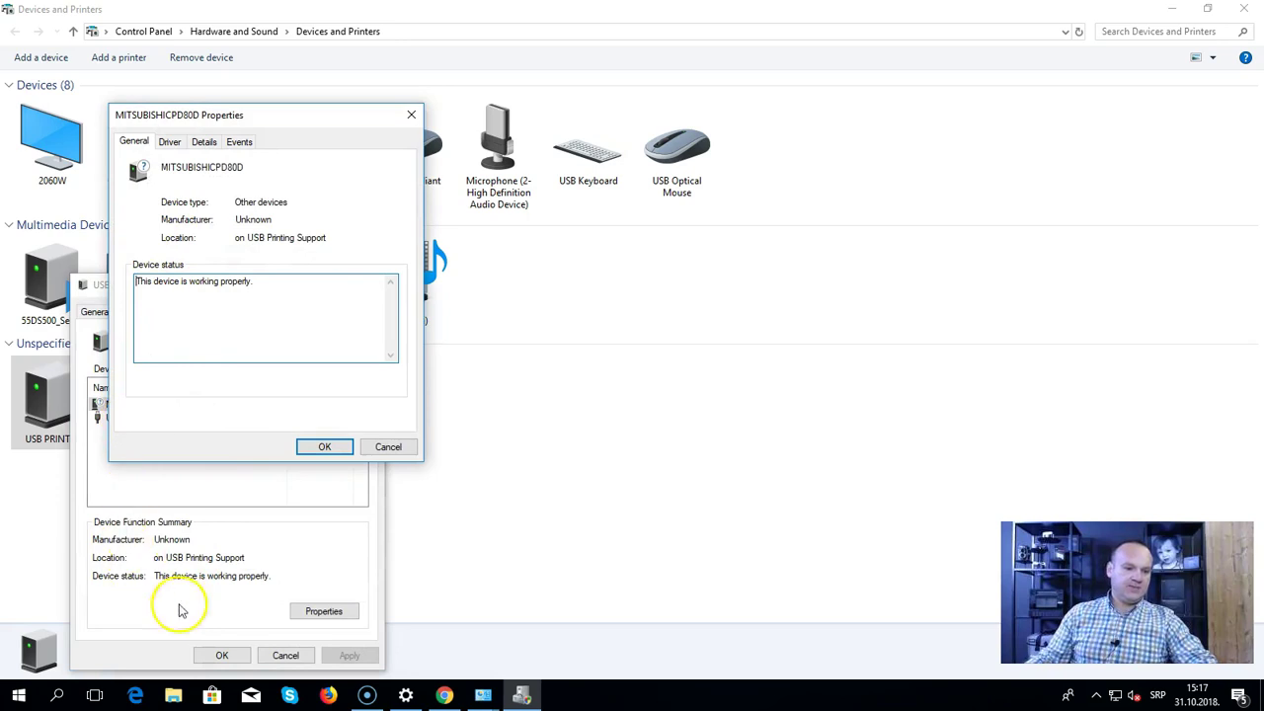
- Start a manual driver update for MITSUBISHICPD80D, choosing the CPD80V_x64_Ver112WT folder on the Desktop as the driver location
click(168, 141)
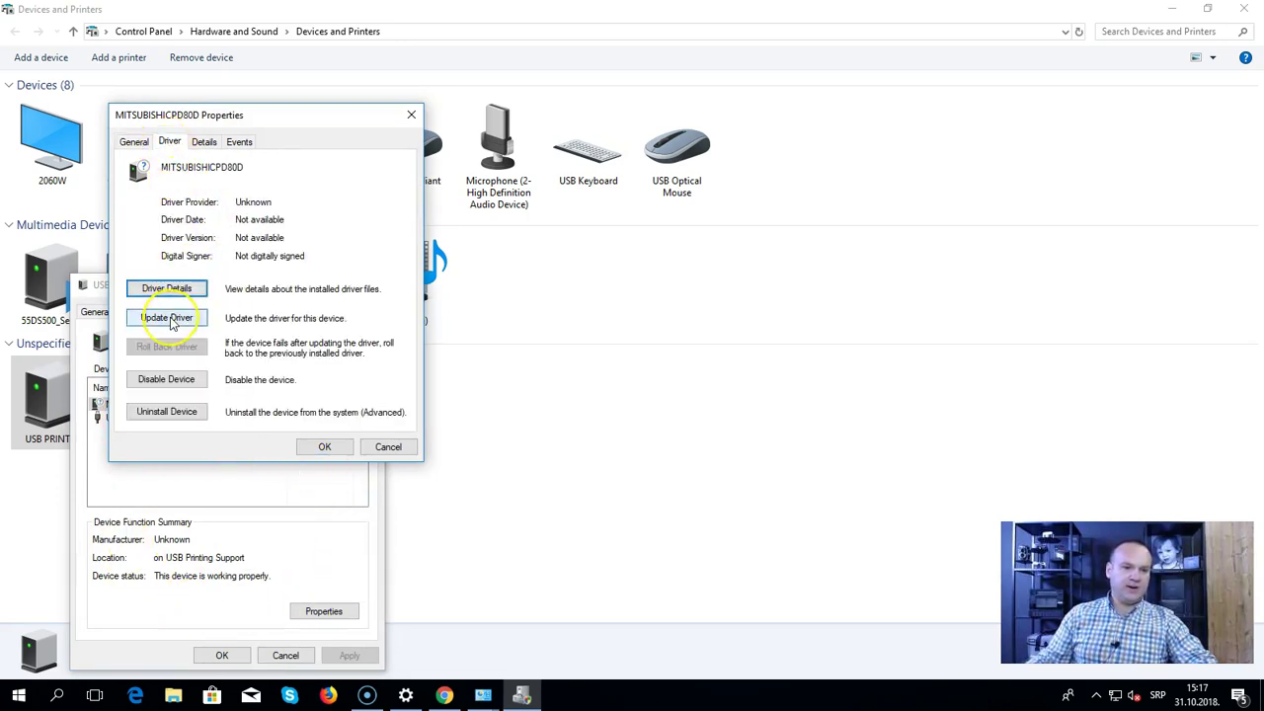
click(168, 318)
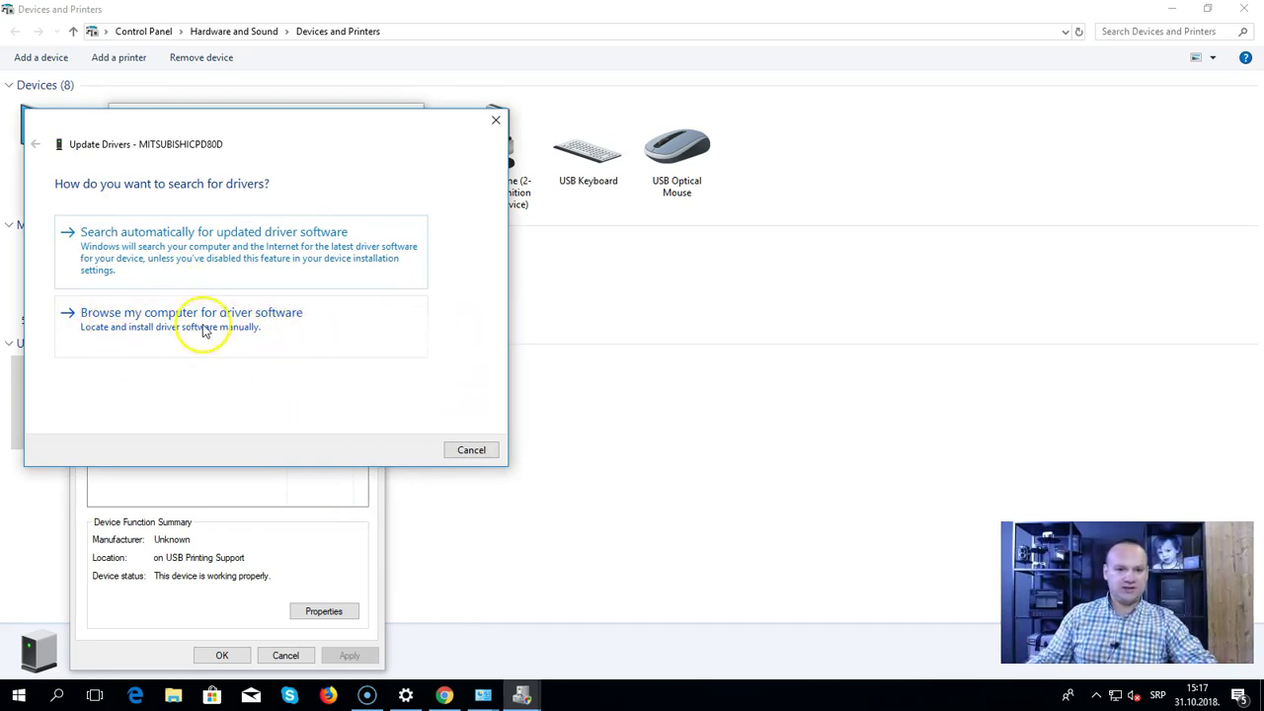
click(203, 331)
click(395, 245)
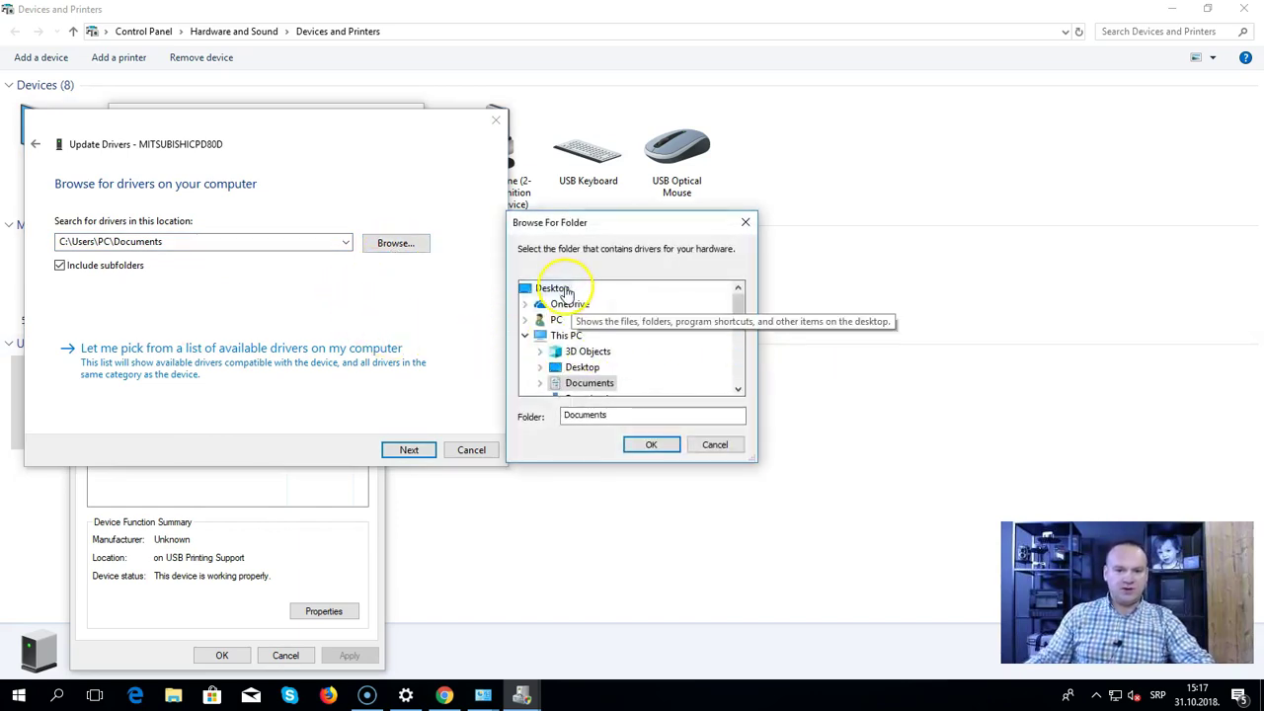
click(551, 288)
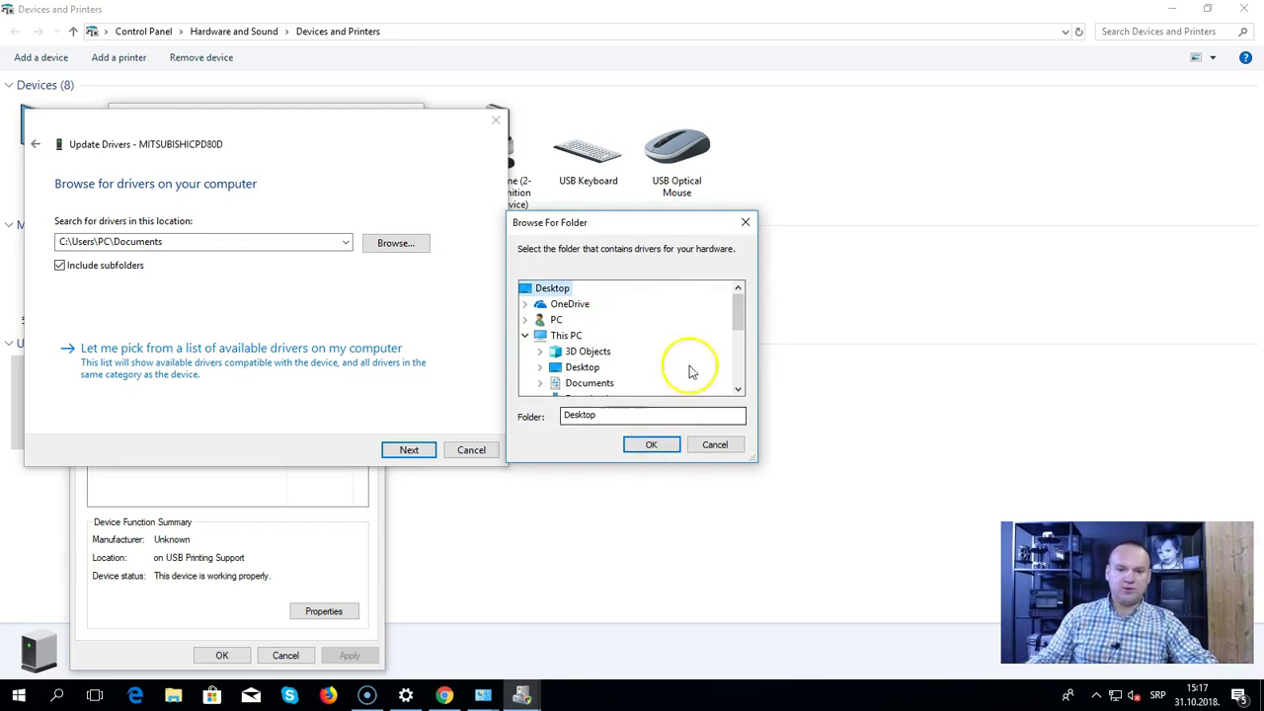
drag(739, 310, 742, 376)
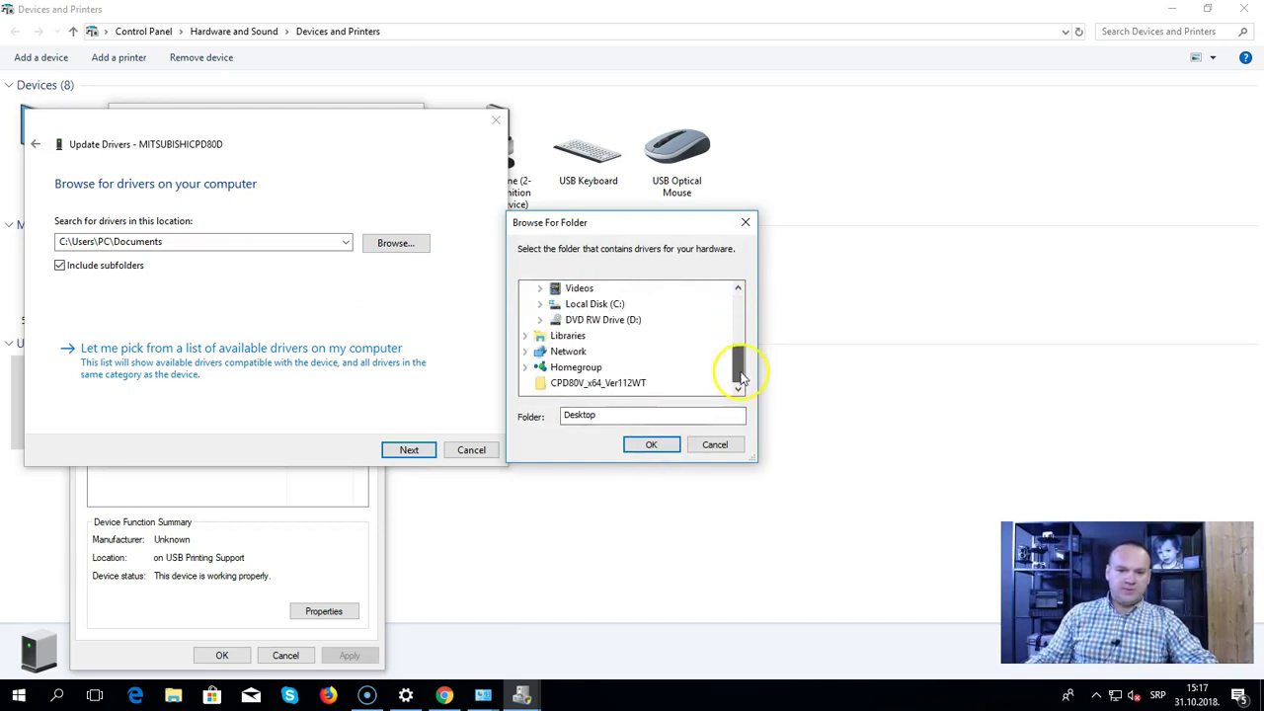
click(588, 387)
click(648, 446)
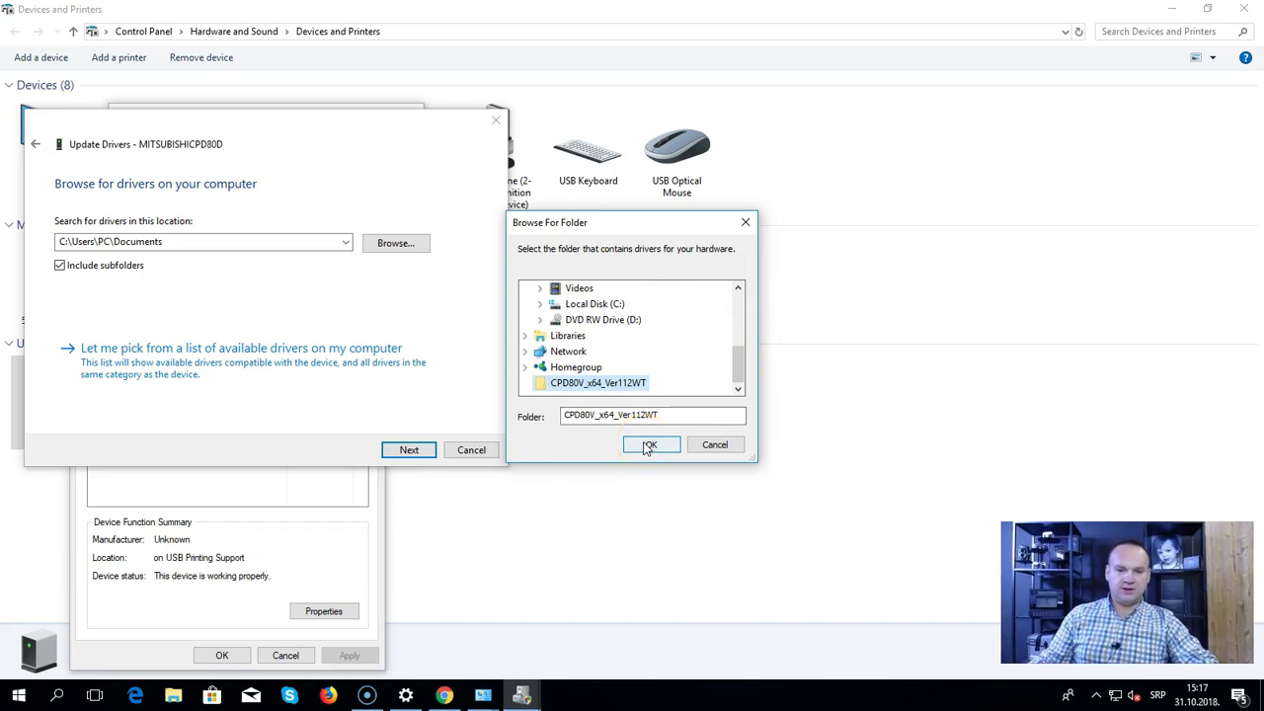
- Install the MITSUBISHI Printers driver software from the chosen folder, allow the security request and close the update wizard
click(411, 450)
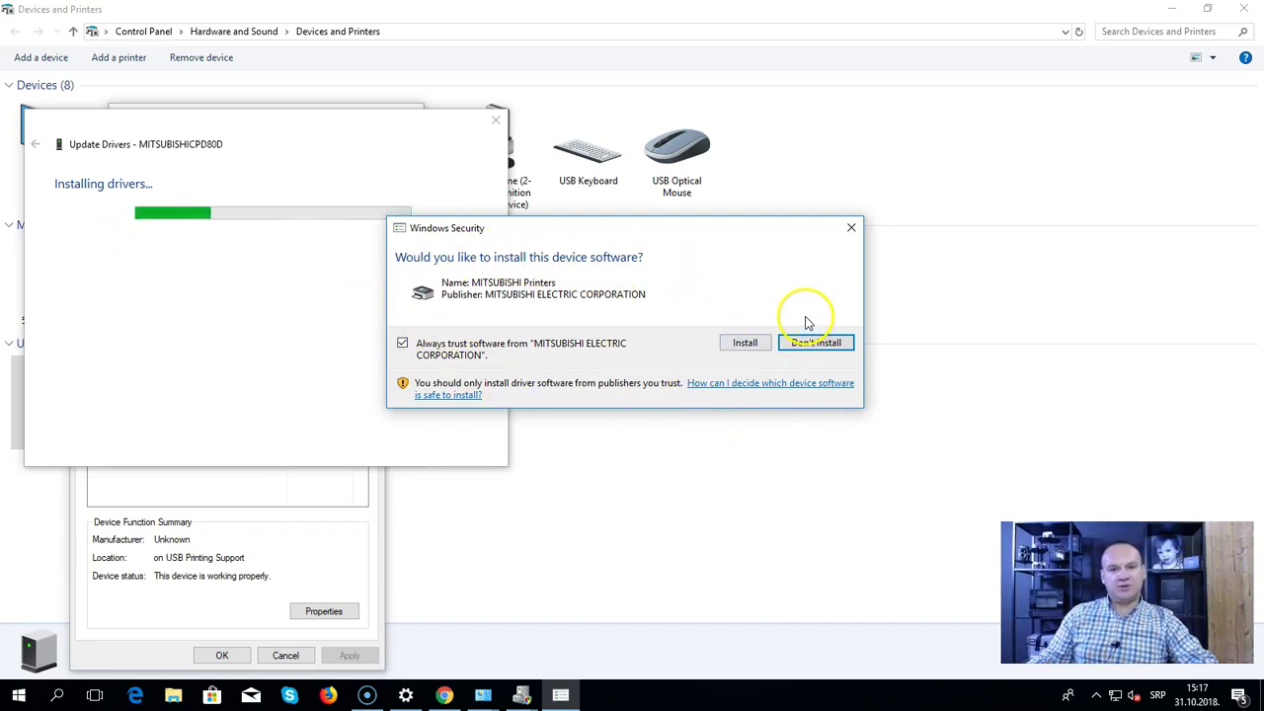
click(745, 342)
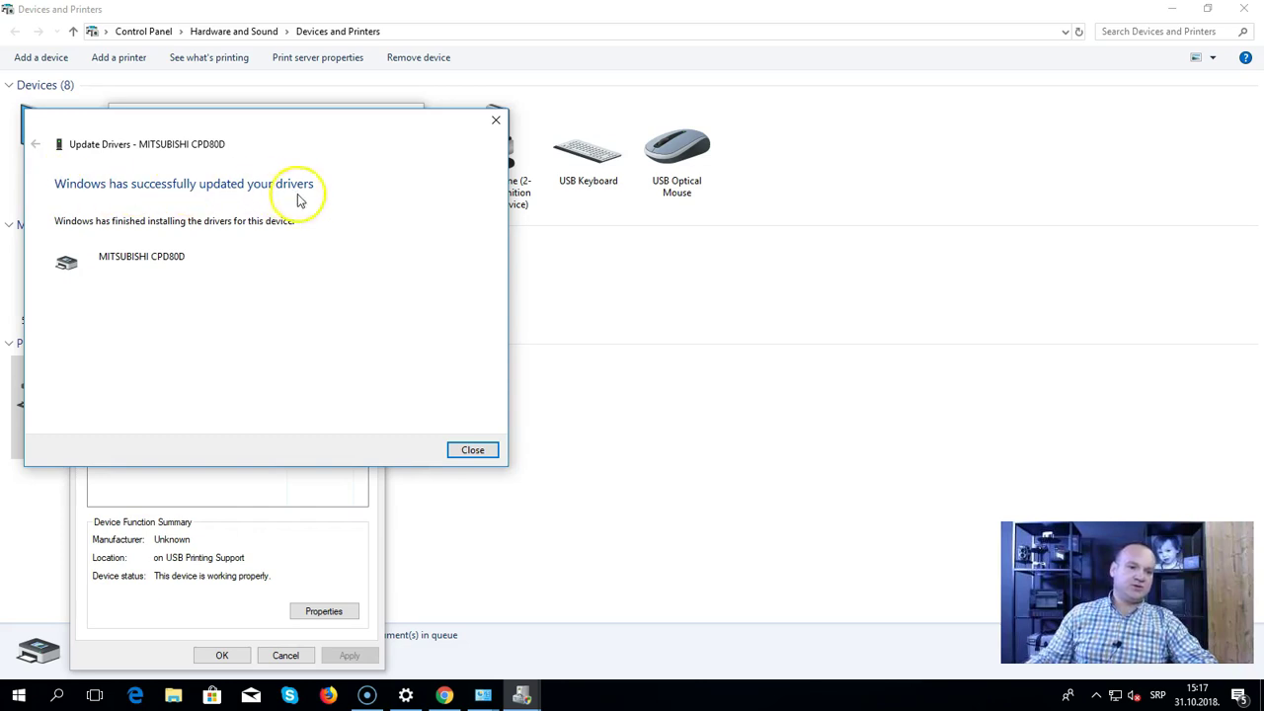
click(474, 450)
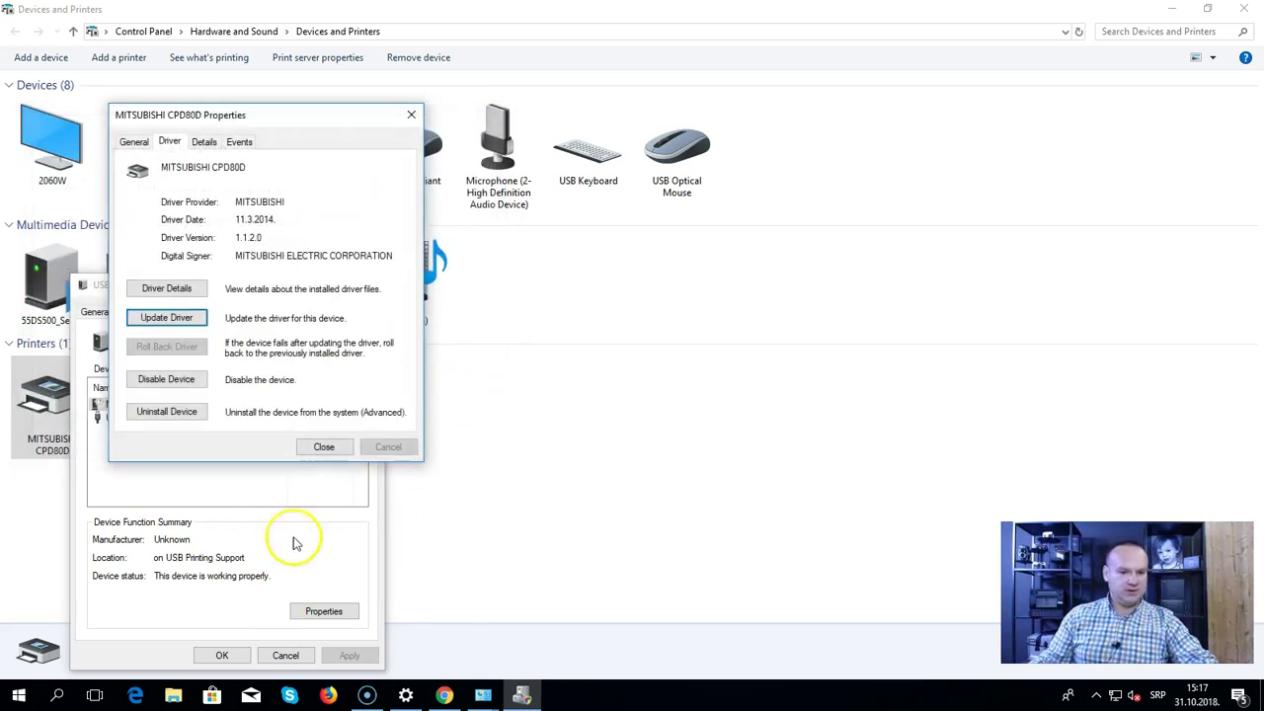
- Dismiss the driver and USB PRINTER properties, and open the printing preferences of the MITSUBISHI CPD80D printer
click(326, 447)
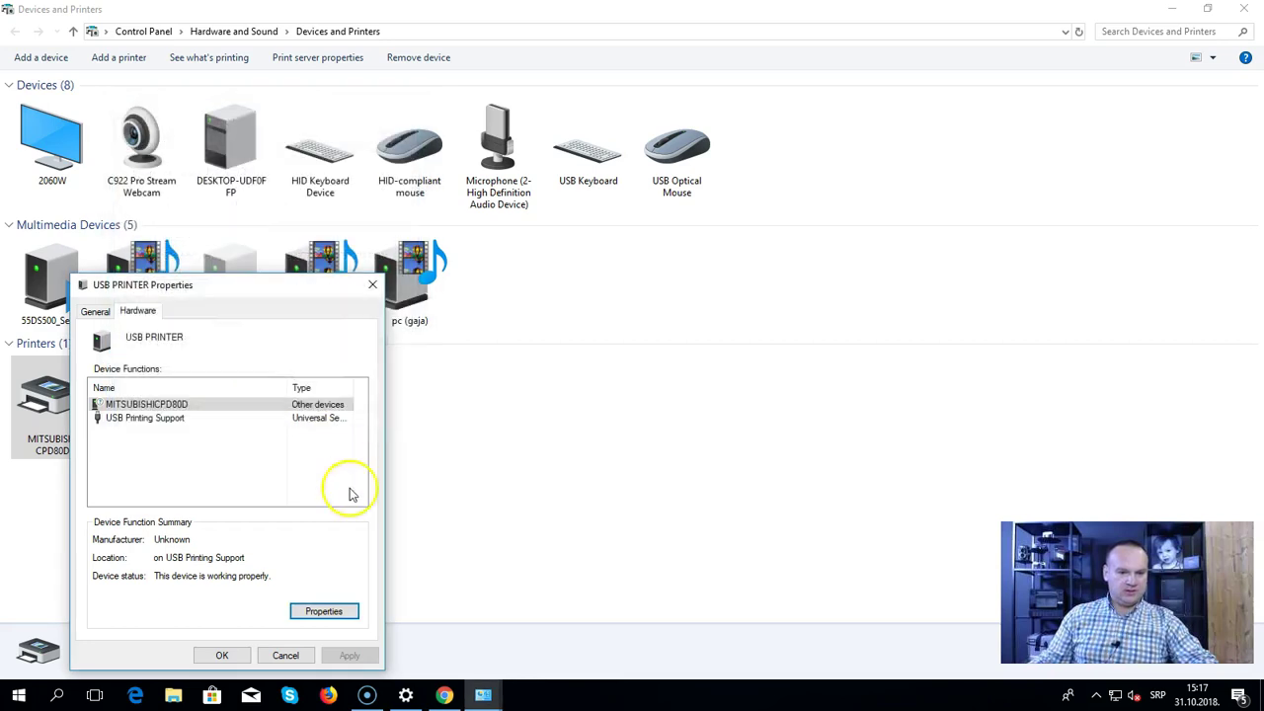
click(237, 656)
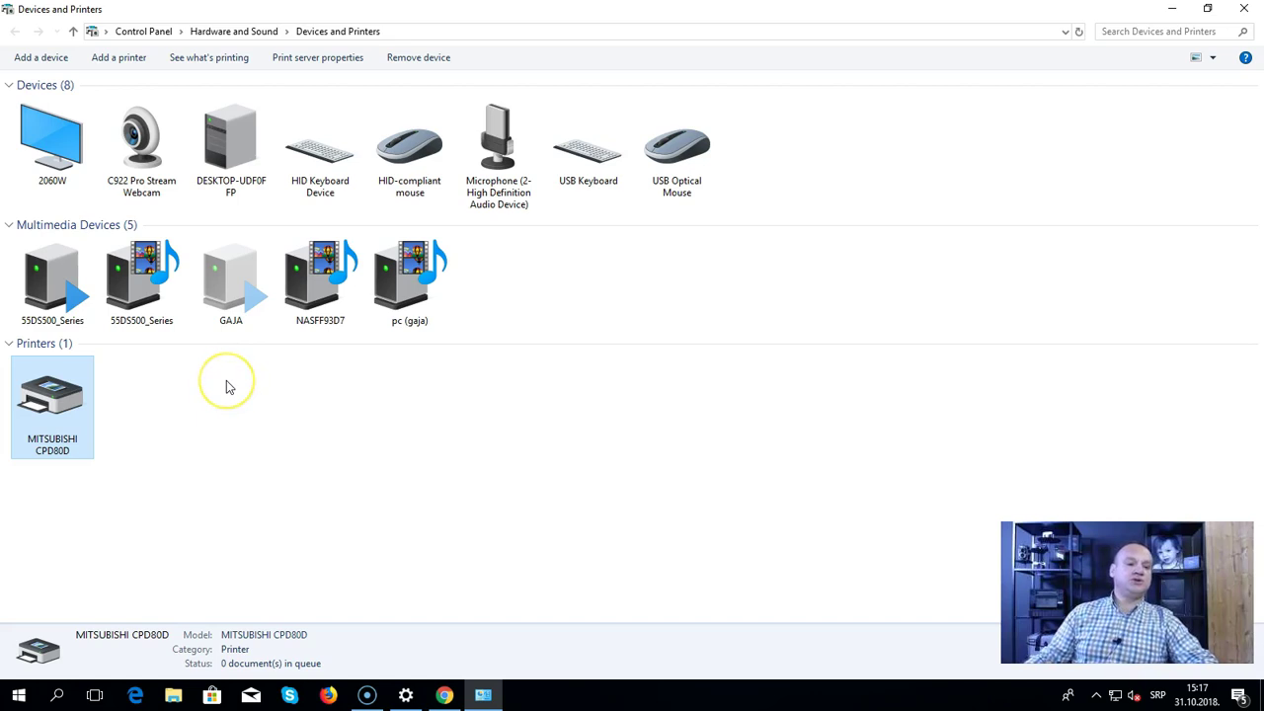
right_click(47, 400)
click(91, 548)
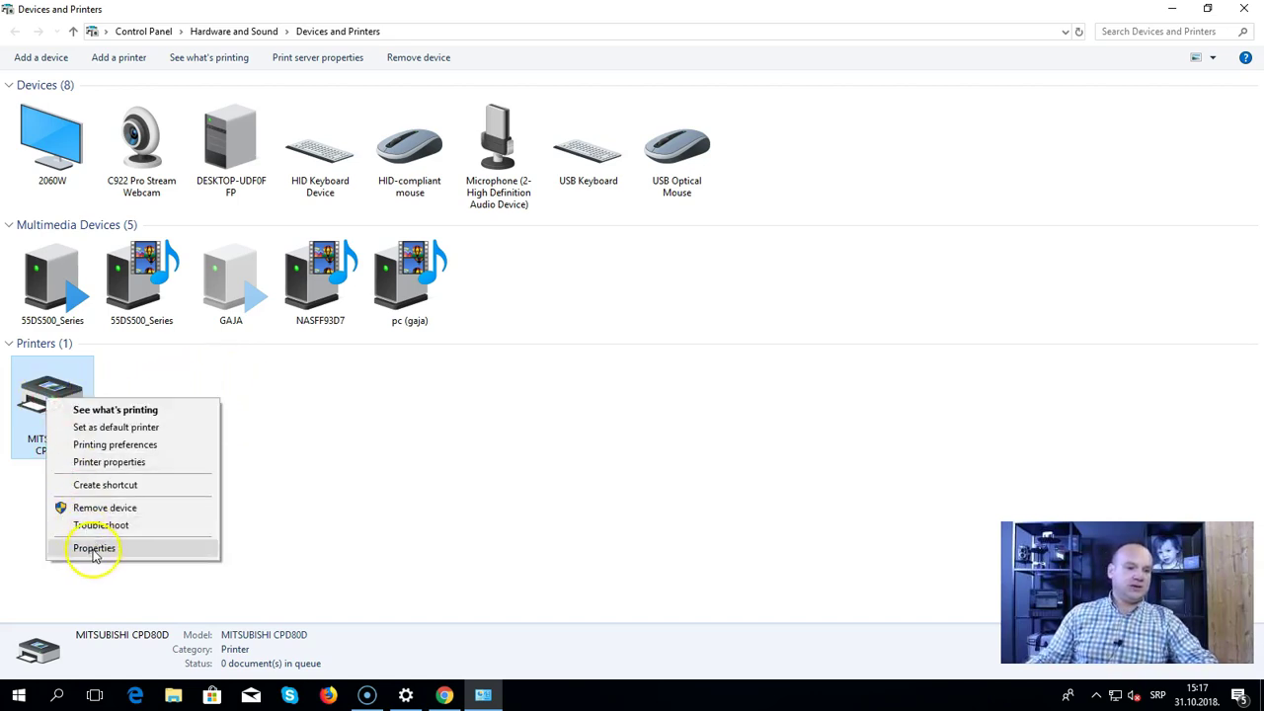
click(113, 444)
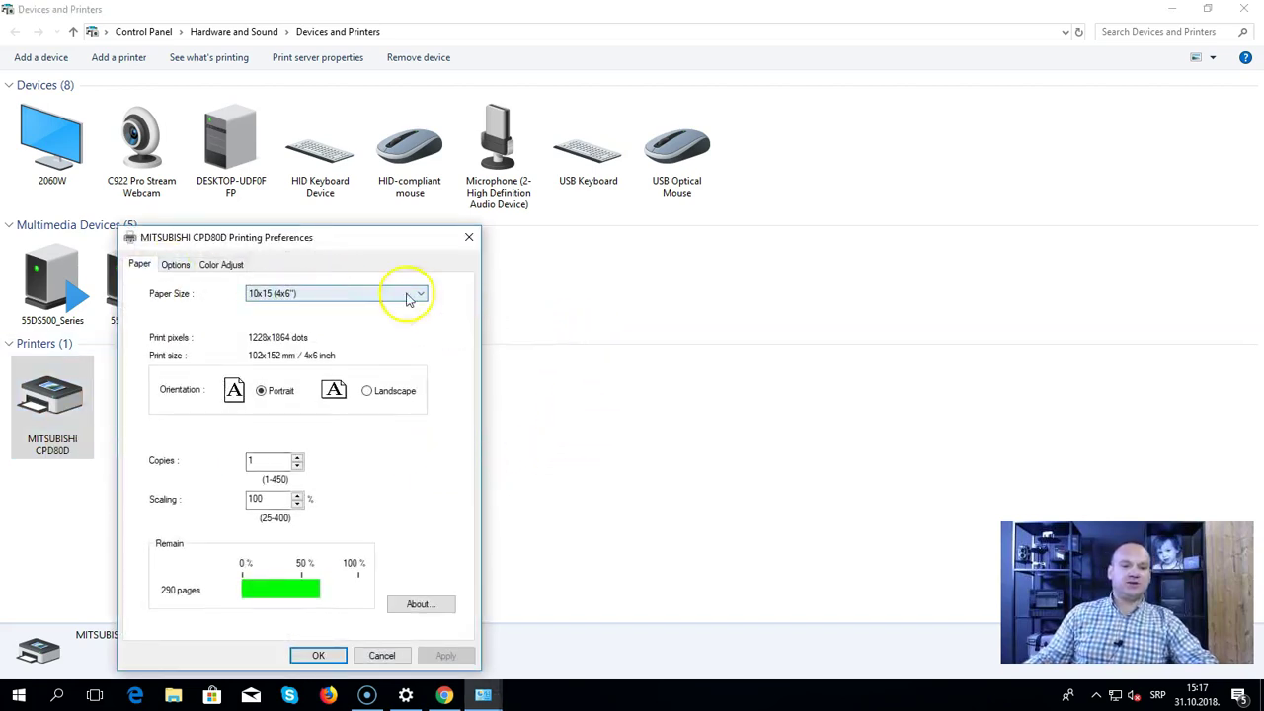
- Examine the paper sizes offered in the MITSUBISHI CPD80D printing preferences without choosing a different one
drag(323, 237, 578, 125)
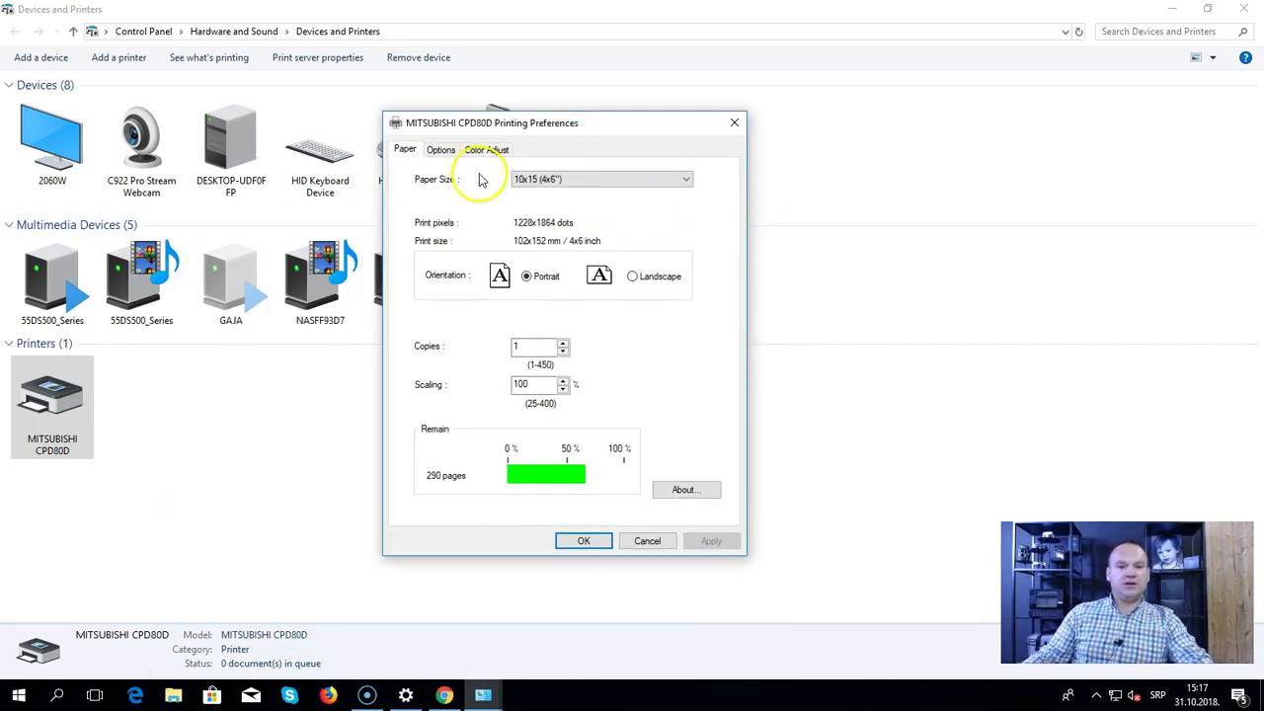
click(587, 181)
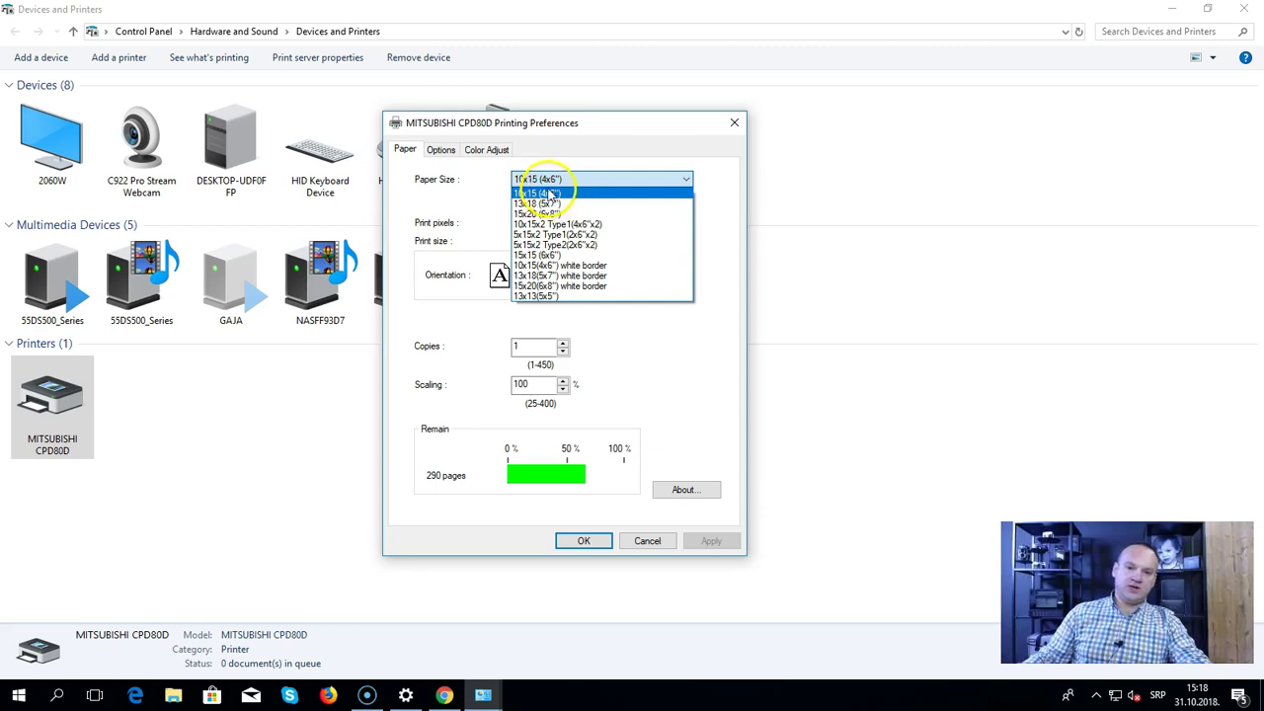
click(728, 188)
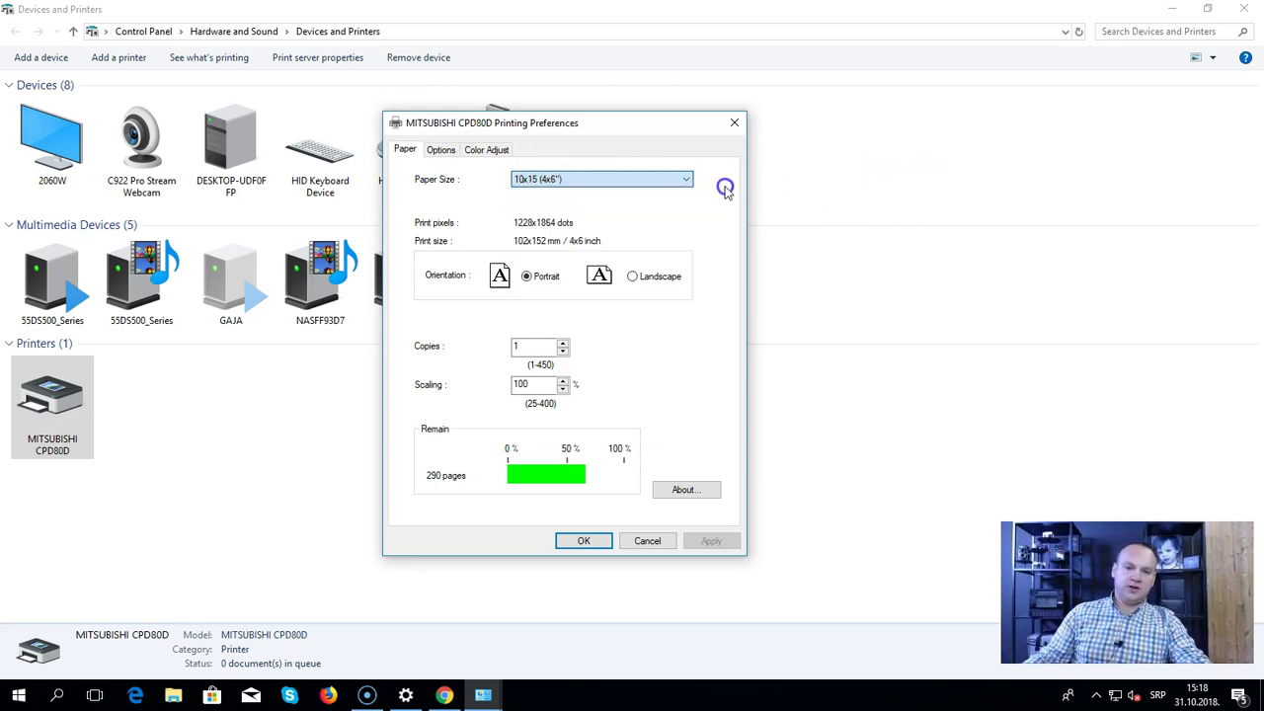